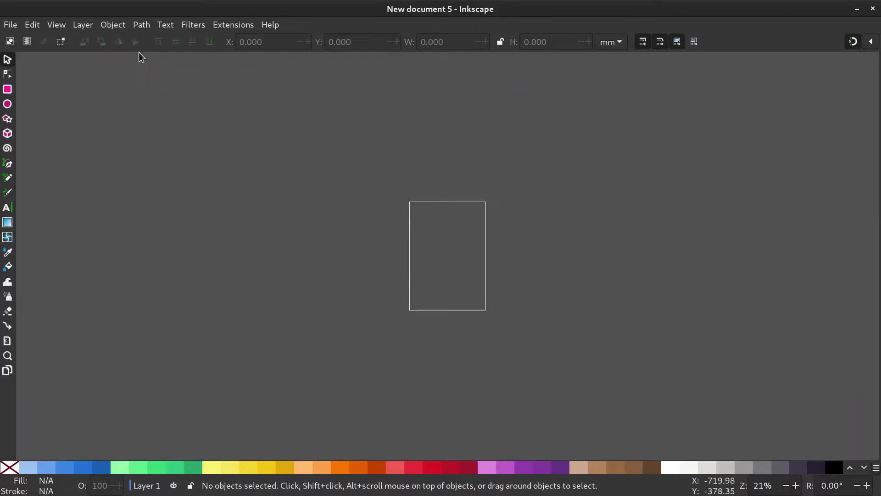
Zoom the blank page to 1:1 with View > Zoom > Zoom 1:1
{"action": "left_click", "coordinate": [57, 26]}
{"action": "mouse_move", "coordinate": [140, 38]}
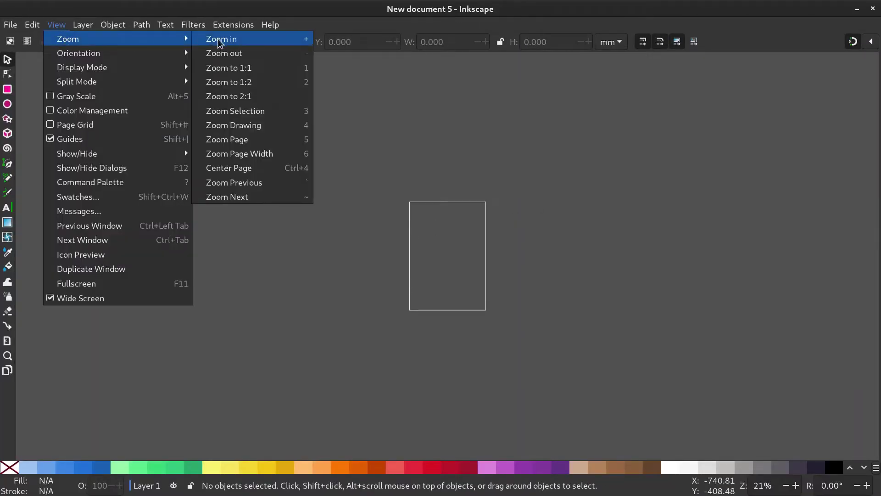
{"action": "left_click", "coordinate": [231, 69]}
{"action": "left_click", "coordinate": [11, 24]}
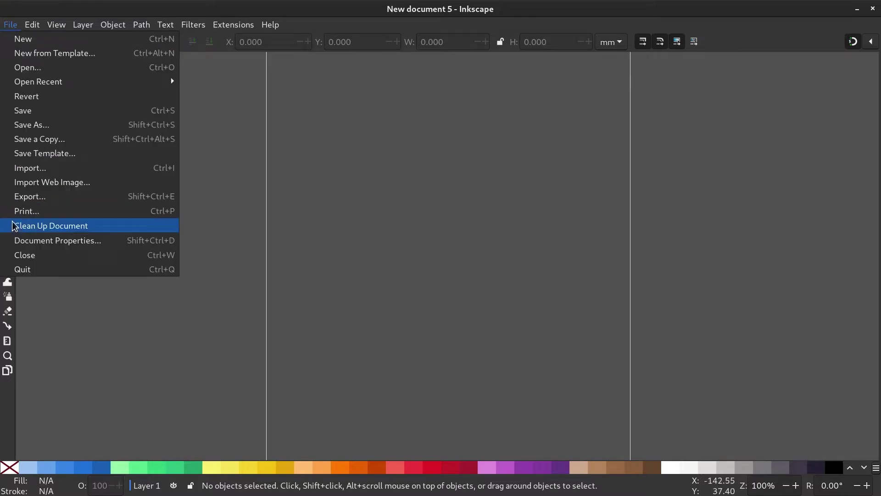
In Document Properties, set display units to px and turn off the page border
{"action": "left_click", "coordinate": [21, 239]}
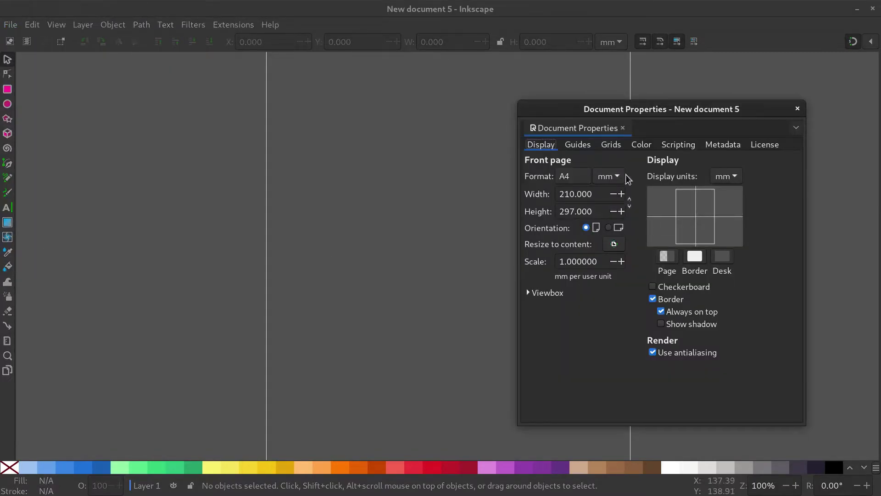
{"action": "left_click", "coordinate": [716, 178]}
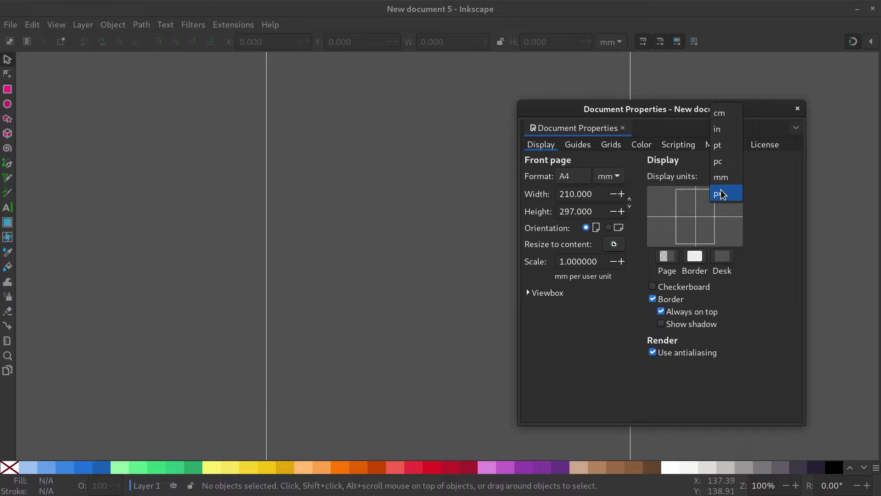
{"action": "left_click", "coordinate": [722, 193]}
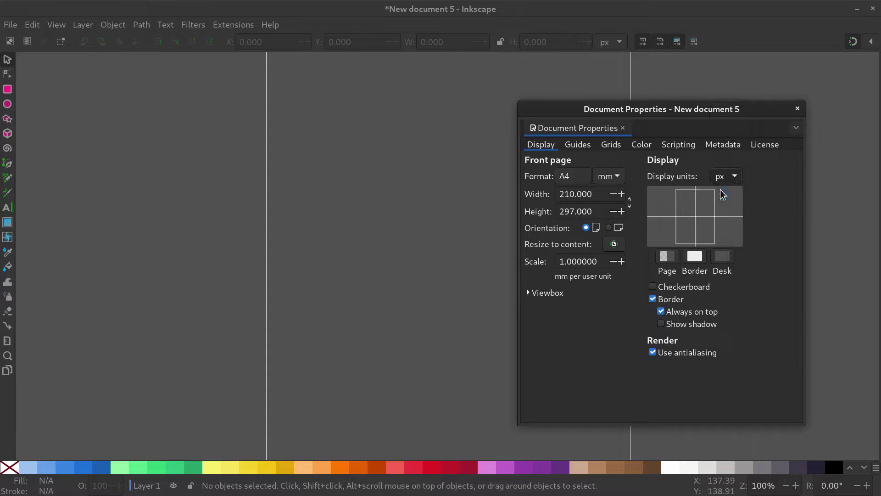
{"action": "left_click", "coordinate": [653, 301]}
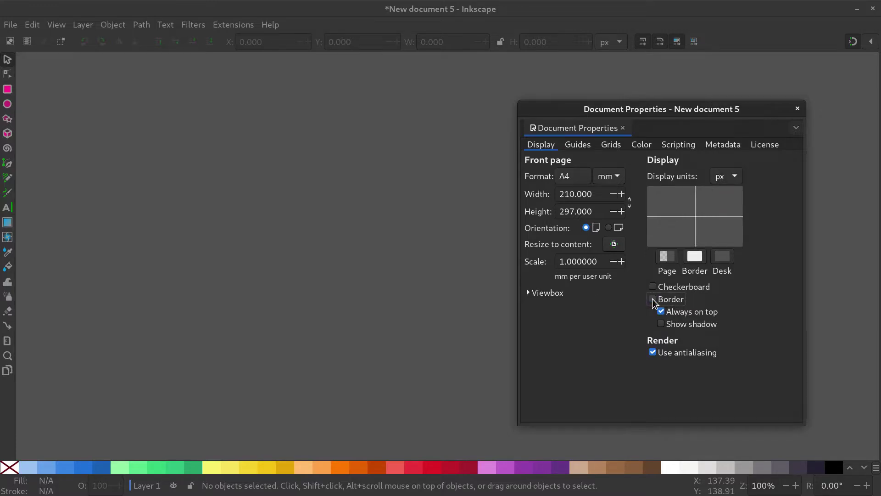
Create a new rectangular grid with 1 px spacing and major lines every 20
{"action": "left_click", "coordinate": [609, 146]}
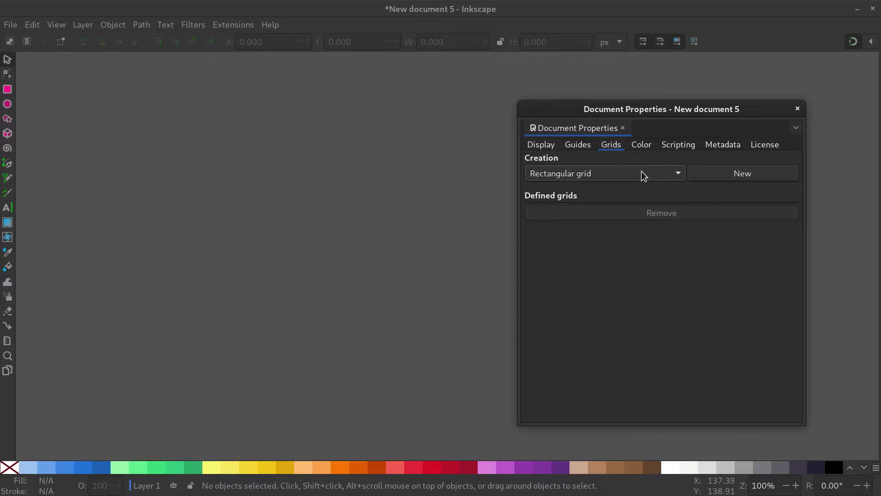
{"action": "left_click", "coordinate": [706, 175]}
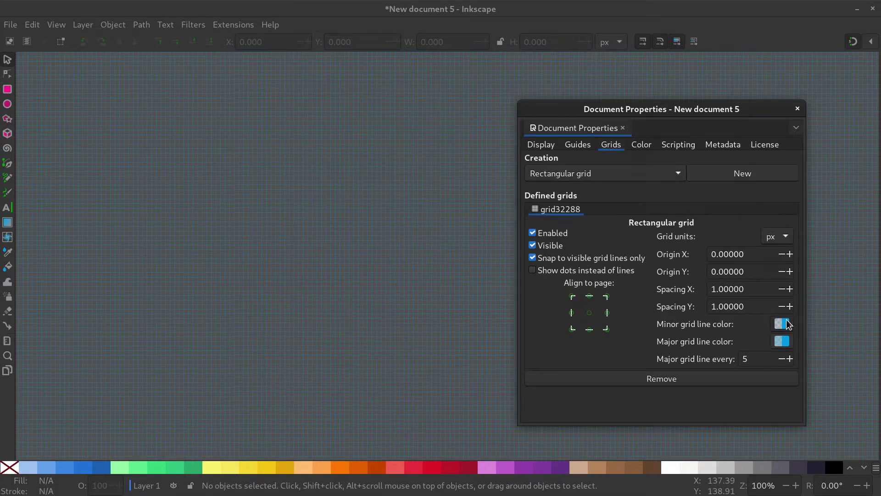
{"action": "left_click", "coordinate": [780, 325]}
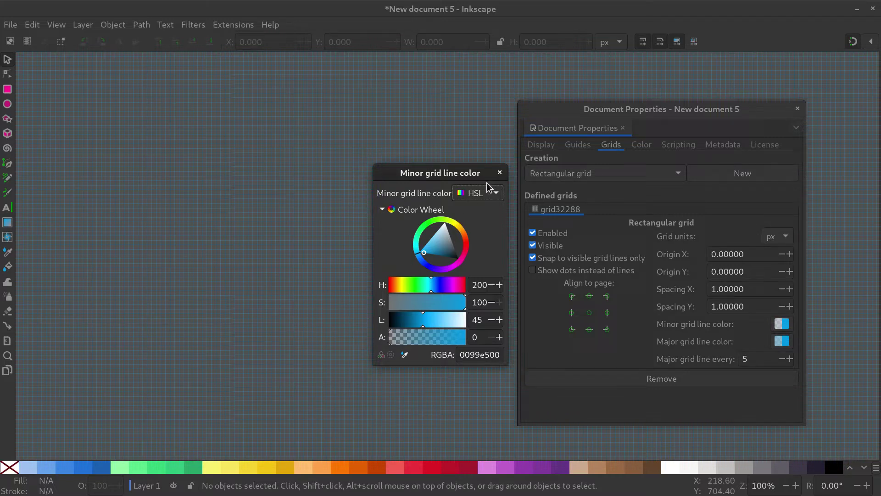
{"action": "left_click", "coordinate": [500, 173]}
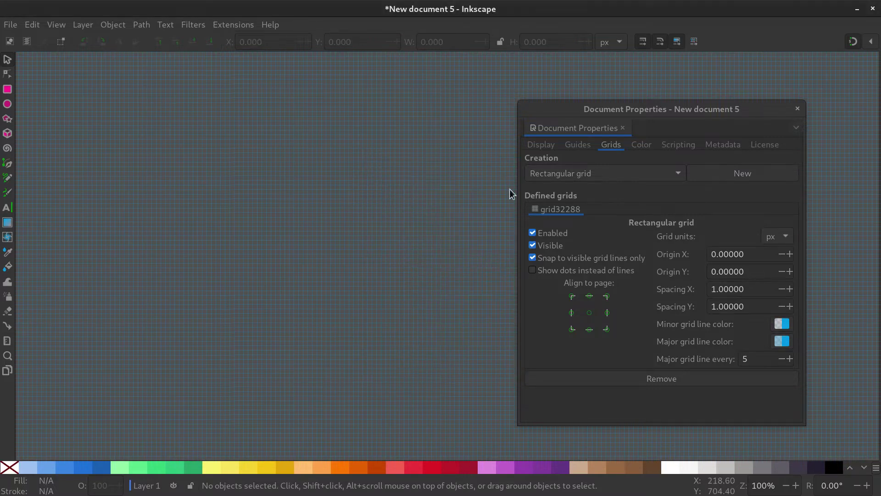
{"action": "left_click", "coordinate": [755, 359]}
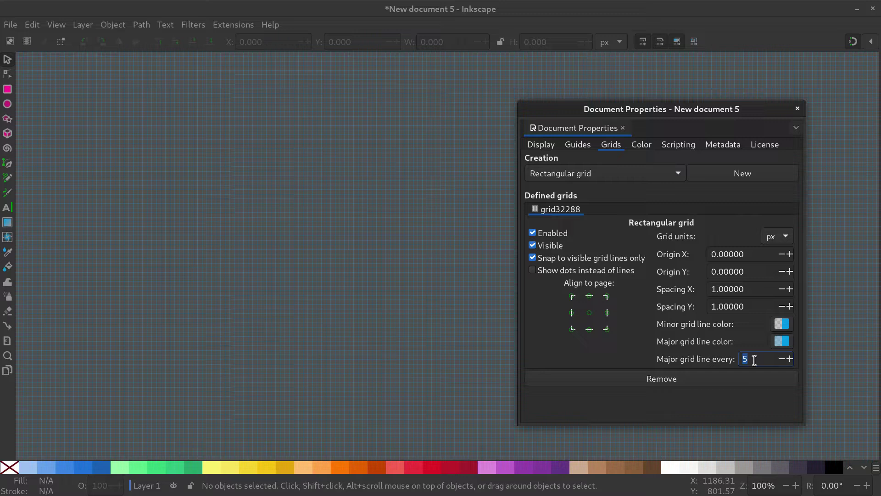
{"action": "type", "text": "20"}
{"action": "key", "text": "Tab"}
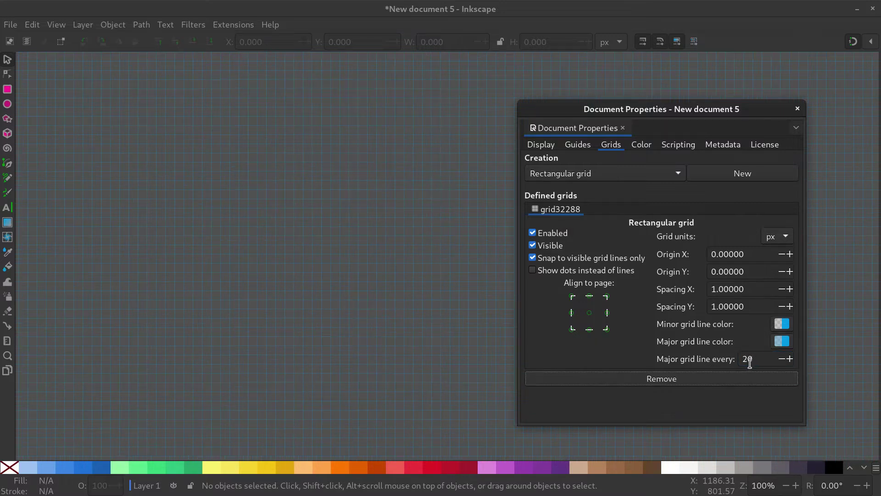
Add a second grid and set its minor line colour alpha to 0
{"action": "left_click", "coordinate": [728, 178]}
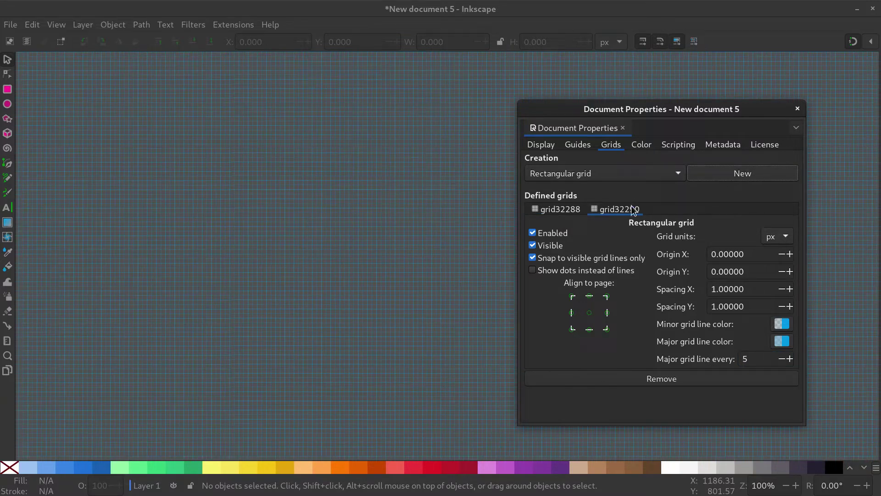
{"action": "left_click", "coordinate": [783, 324]}
{"action": "left_click_drag", "start_coordinate": [393, 341], "coordinate": [380, 341]}
{"action": "left_click", "coordinate": [500, 172]}
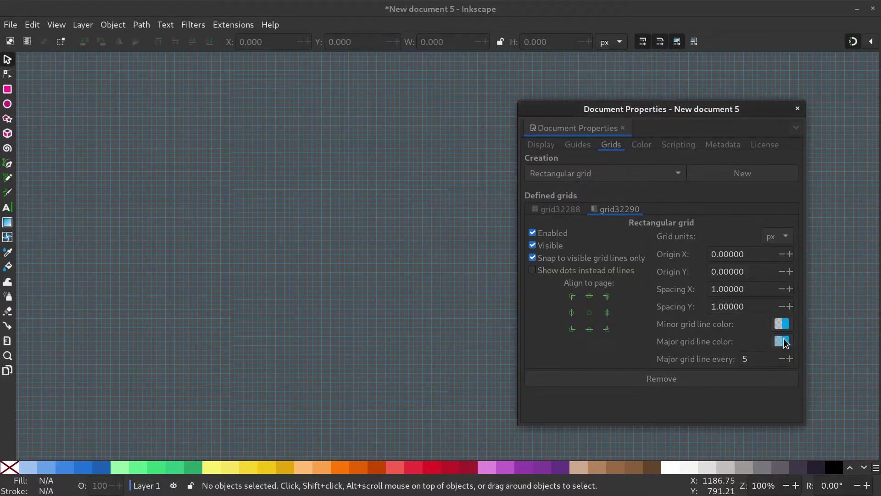
Make its major lines yellow-green (d9e5004d), repeating every 200 units
{"action": "left_click", "coordinate": [782, 341]}
{"action": "left_click", "coordinate": [454, 223]}
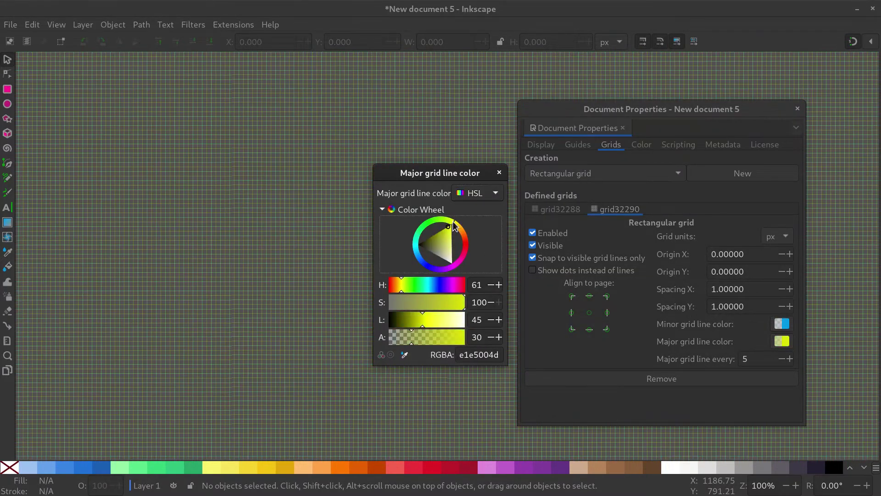
{"action": "left_click_drag", "start_coordinate": [453, 224], "coordinate": [453, 225]}
{"action": "left_click", "coordinate": [502, 172]}
{"action": "double_click", "coordinate": [747, 357]}
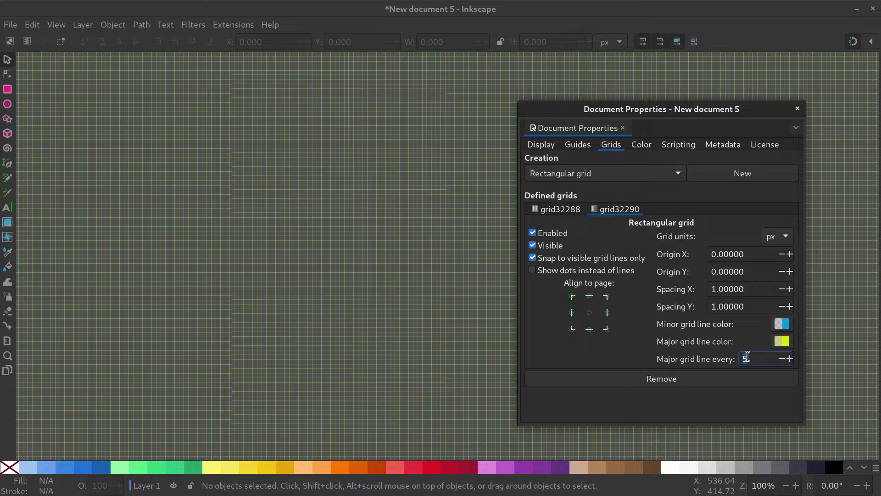
{"action": "key", "text": "Tab"}
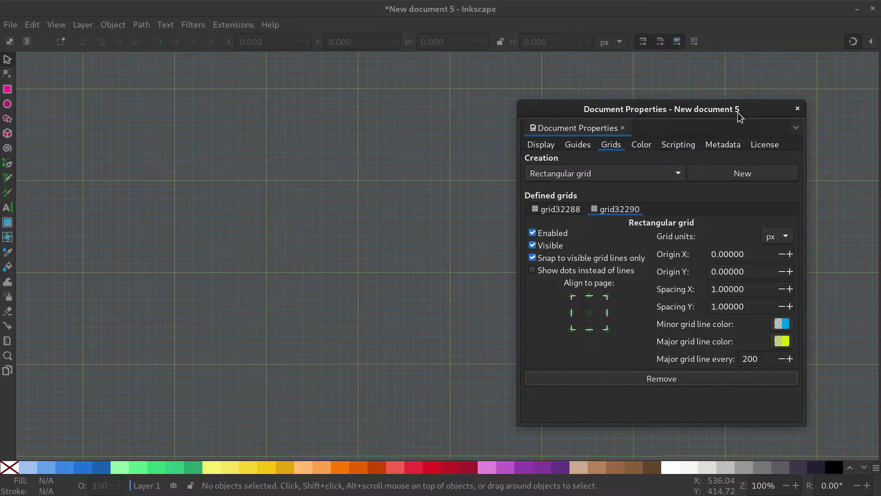
Close Document Properties and type EFFECT on the canvas with the Text tool
{"action": "left_click", "coordinate": [798, 109]}
{"action": "key", "text": "t"}
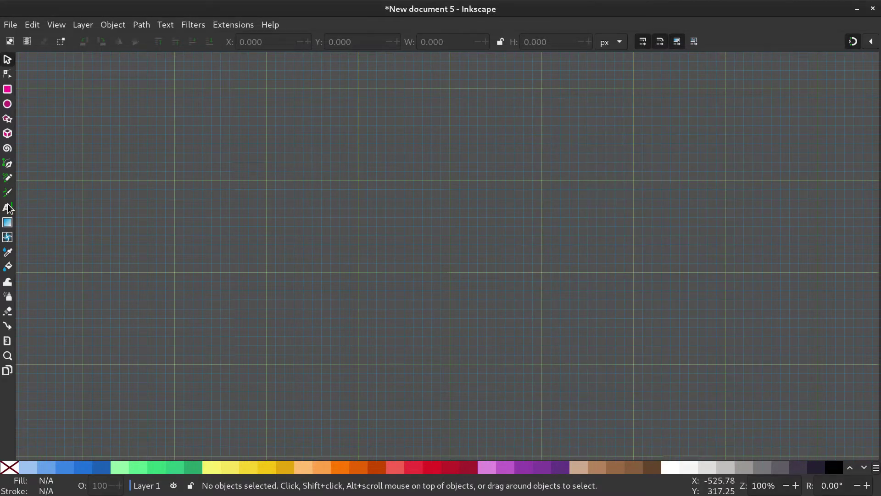
{"action": "left_click", "coordinate": [276, 208]}
{"action": "type", "text": "EFFECT"}
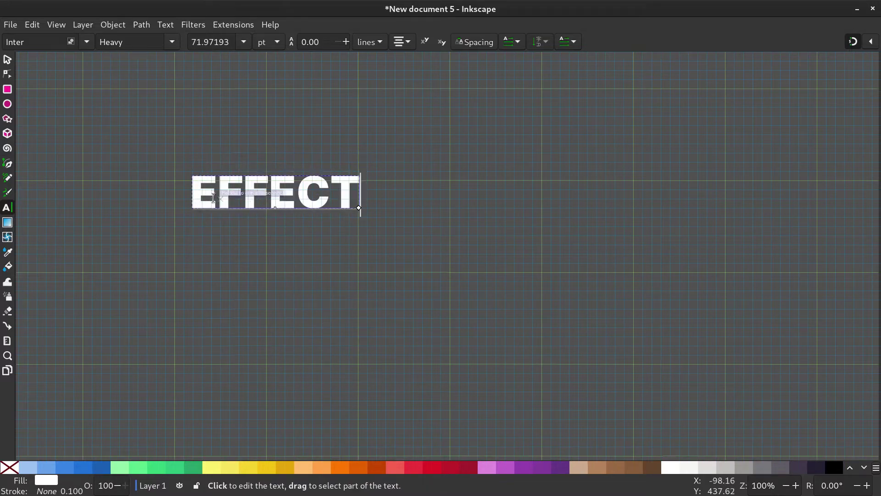
Select the EFFECT text and keep its font as white Inter Heavy
{"action": "left_click_drag", "start_coordinate": [192, 197], "coordinate": [354, 198]}
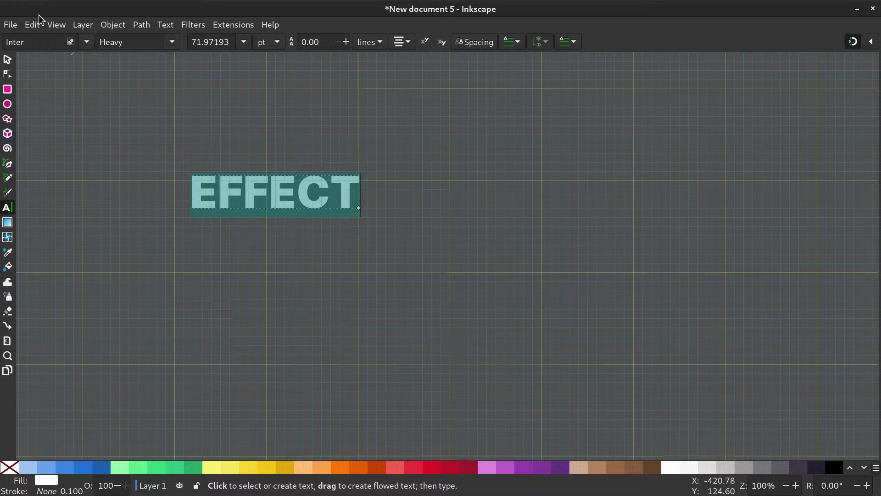
{"action": "left_click", "coordinate": [87, 42]}
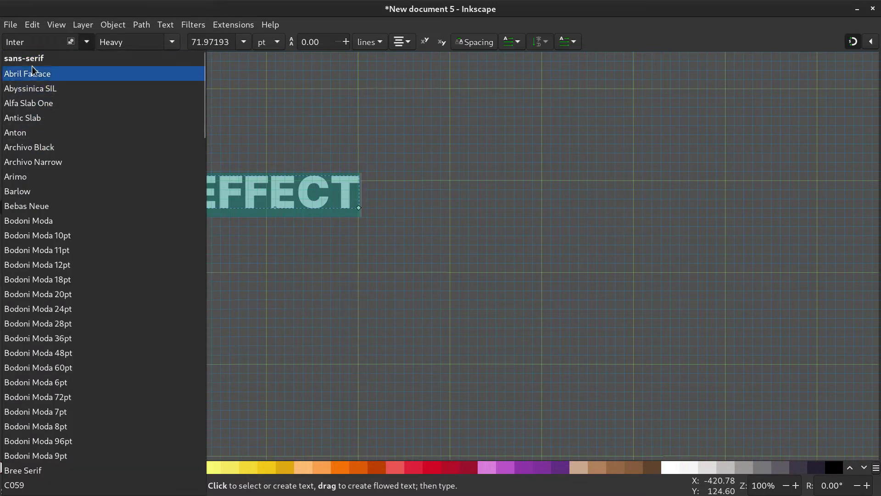
{"action": "left_click", "coordinate": [33, 42]}
{"action": "left_click_drag", "start_coordinate": [33, 43], "coordinate": [4, 43]}
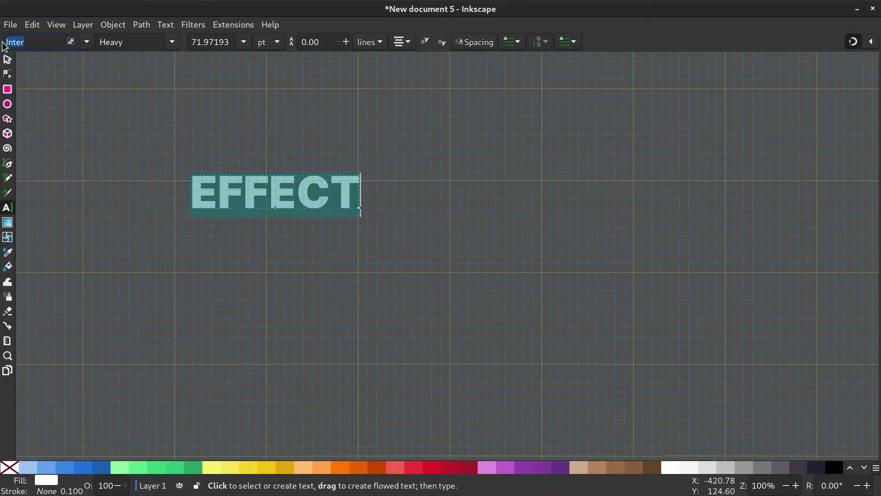
{"action": "left_click", "coordinate": [7, 59]}
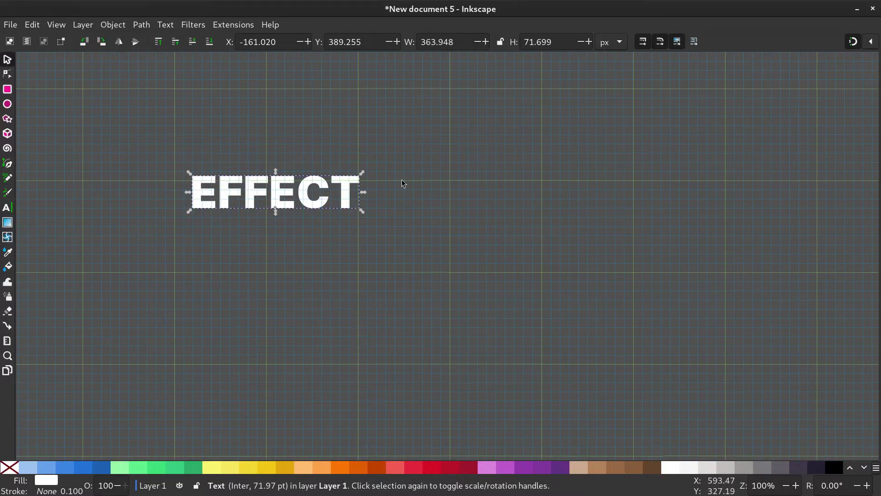
Move EFFECT to X -200, Y 400 and scale it to 1020 px wide
{"action": "left_click_drag", "start_coordinate": [196, 183], "coordinate": [178, 187]}
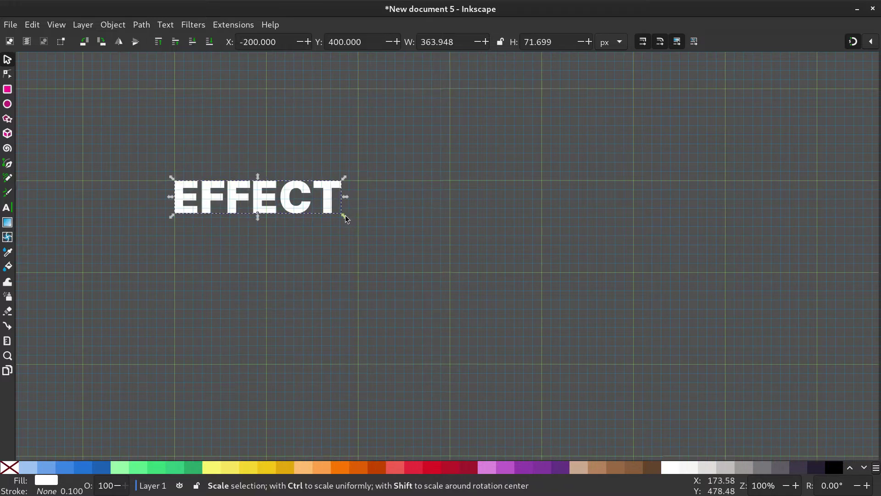
{"action": "left_click_drag", "start_coordinate": [345, 216], "coordinate": [639, 291]}
{"action": "left_click", "coordinate": [256, 319]}
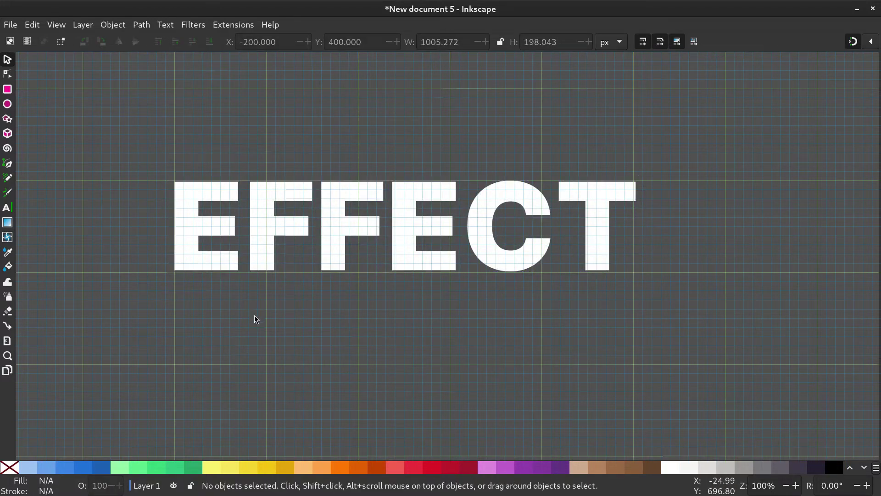
{"action": "left_click", "coordinate": [338, 254]}
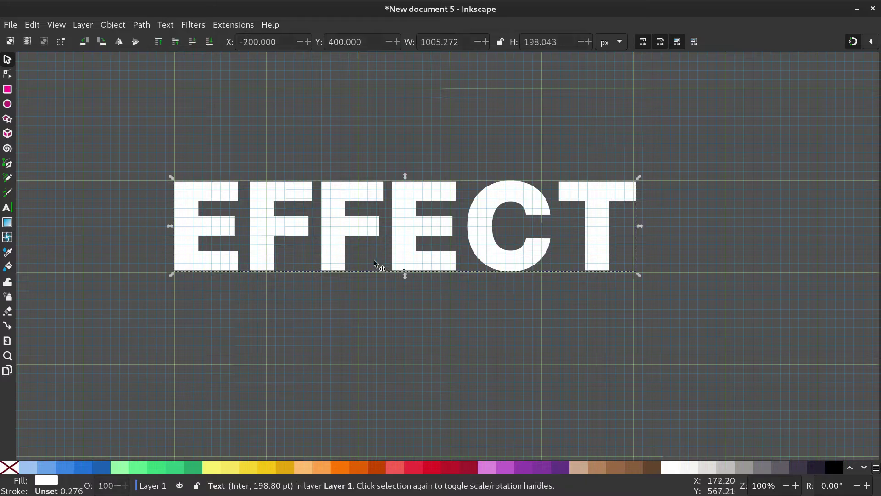
{"action": "left_click_drag", "start_coordinate": [639, 275], "coordinate": [647, 277]}
{"action": "left_click", "coordinate": [486, 316]}
{"action": "left_click", "coordinate": [410, 243]}
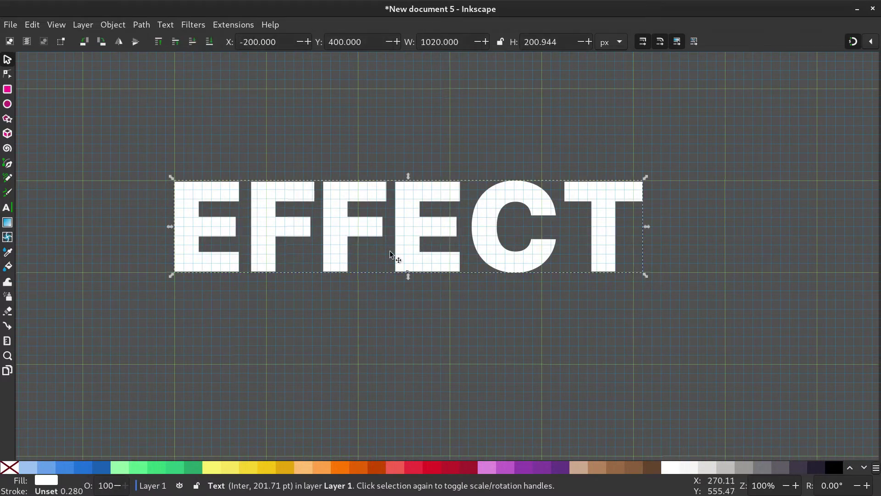
Convert the EFFECT text to a path and ungroup it into six letters
{"action": "left_click", "coordinate": [142, 24]}
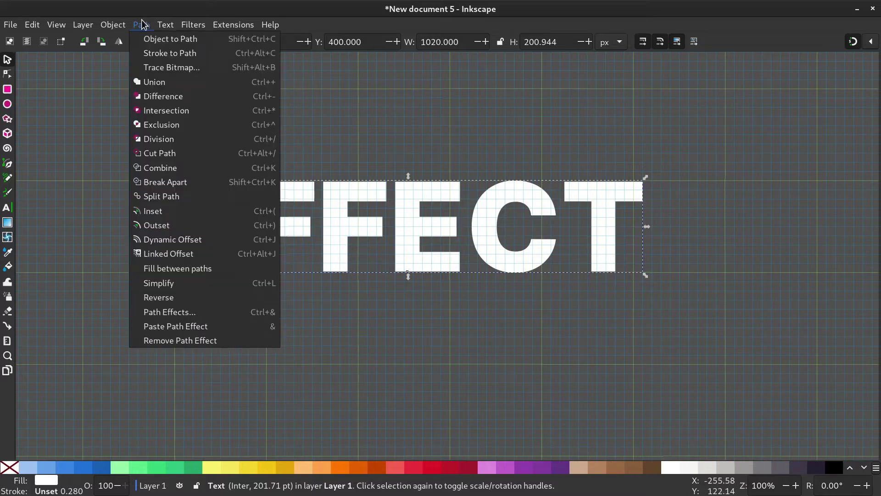
{"action": "left_click", "coordinate": [156, 39]}
{"action": "right_click", "coordinate": [273, 237]}
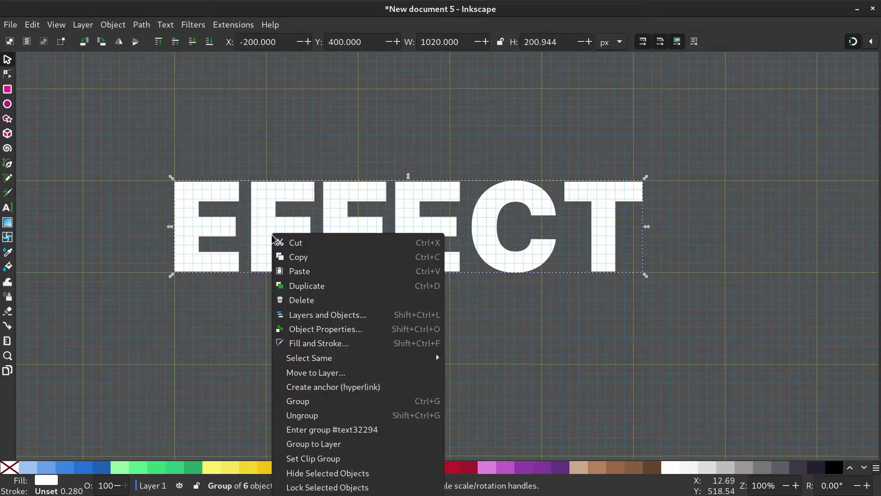
{"action": "left_click", "coordinate": [294, 415]}
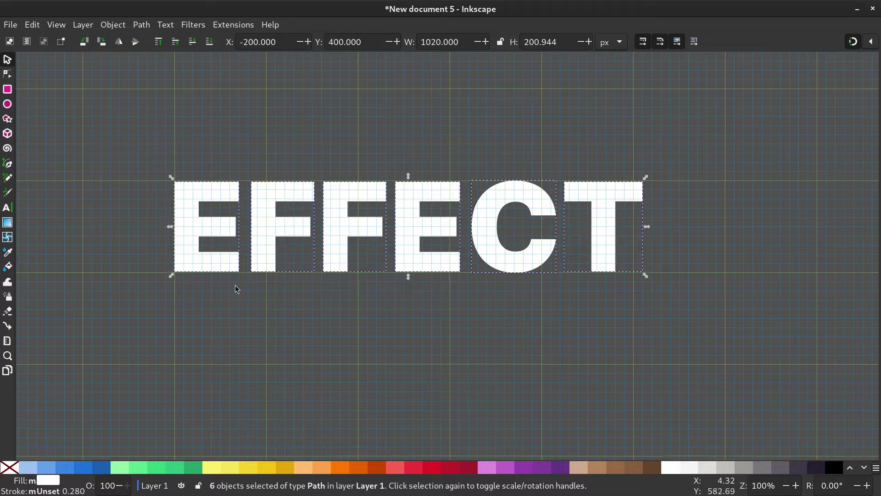
Union the six letter paths into one 82-node path
{"action": "left_click", "coordinate": [9, 73]}
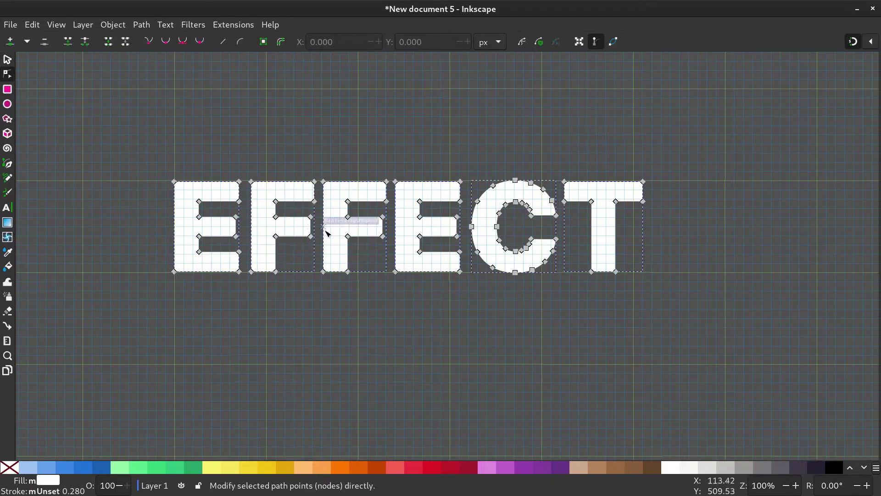
{"action": "left_click", "coordinate": [148, 25]}
{"action": "left_click", "coordinate": [146, 81]}
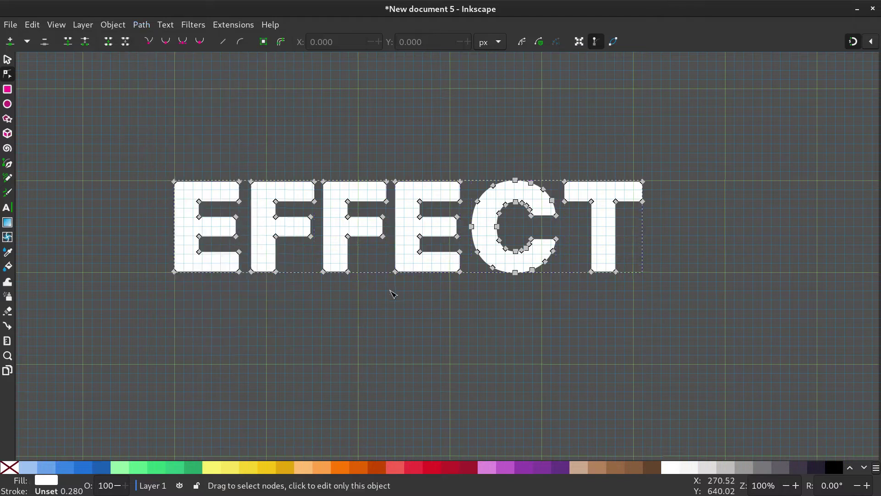
{"action": "key", "text": "s"}
{"action": "left_click", "coordinate": [139, 27]}
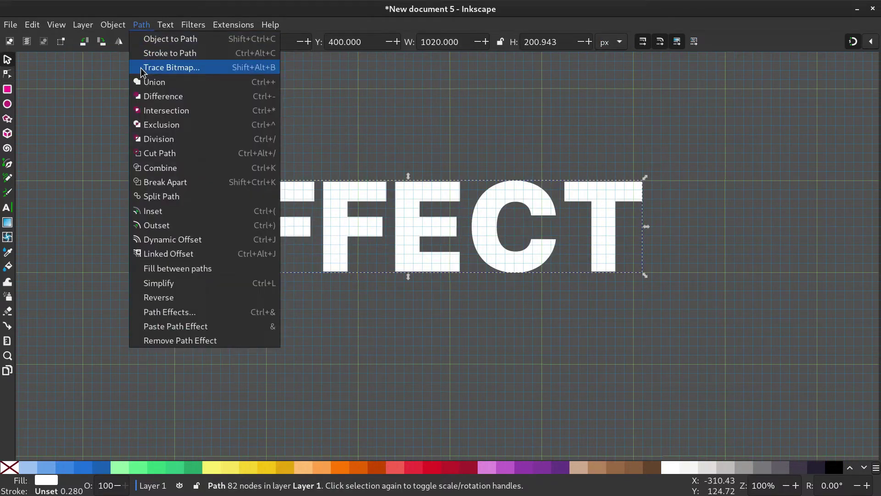
Add a Perspective/Envelope effect to the EFFECT path from the Path Effects panel
{"action": "left_click", "coordinate": [170, 312]}
{"action": "left_click_drag", "start_coordinate": [765, 255], "coordinate": [688, 255]}
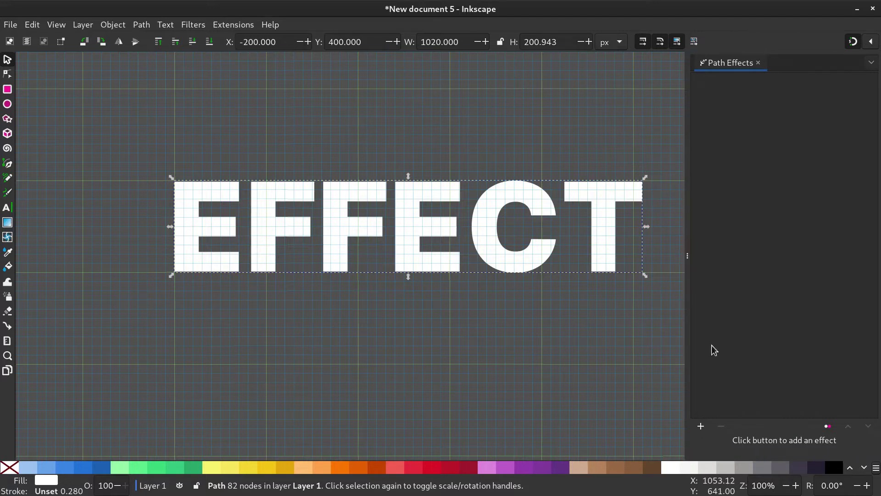
{"action": "left_click", "coordinate": [702, 427]}
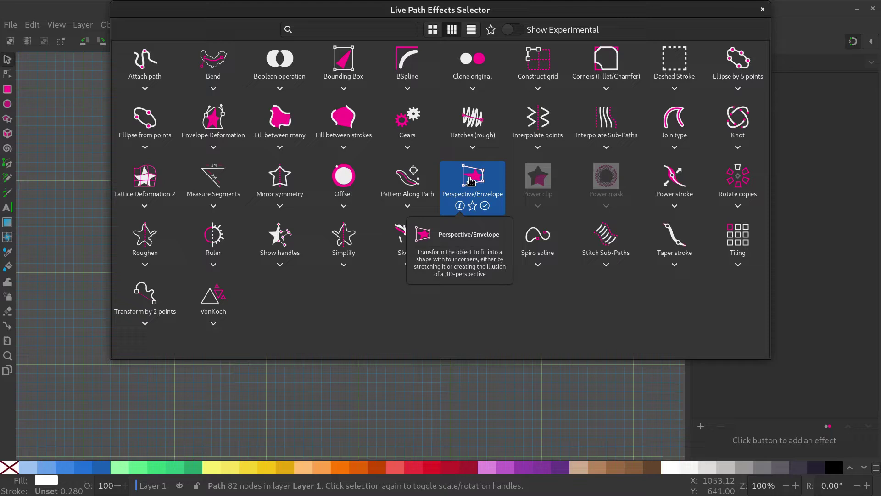
{"action": "left_click_drag", "start_coordinate": [486, 9], "coordinate": [483, 59]}
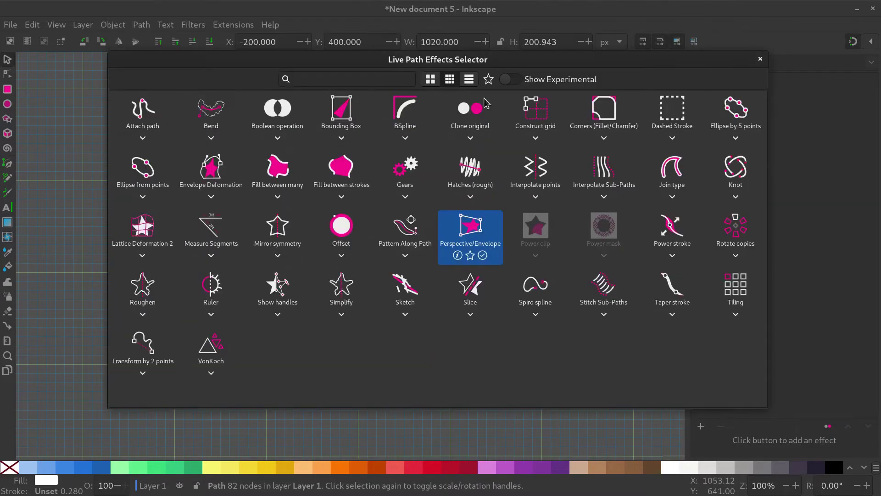
{"action": "left_click", "coordinate": [461, 238]}
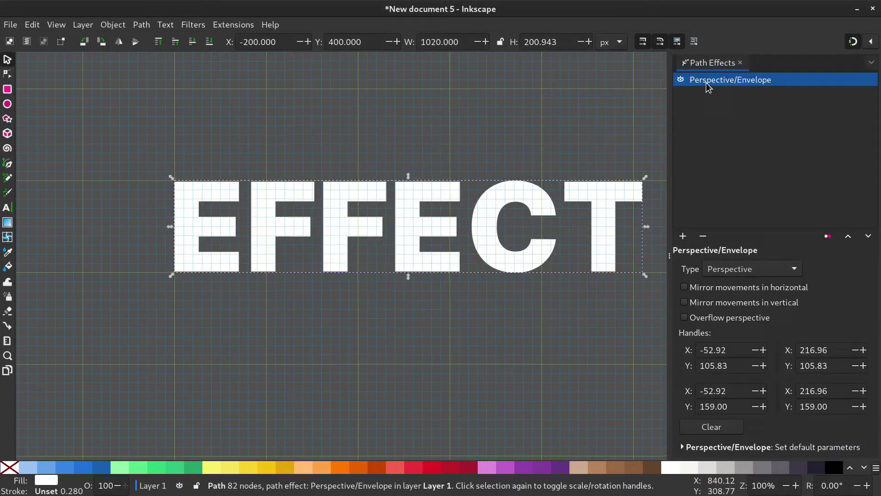
Drag both bottom envelope corners inward and up so the letters taper downward
{"action": "left_click", "coordinate": [9, 74]}
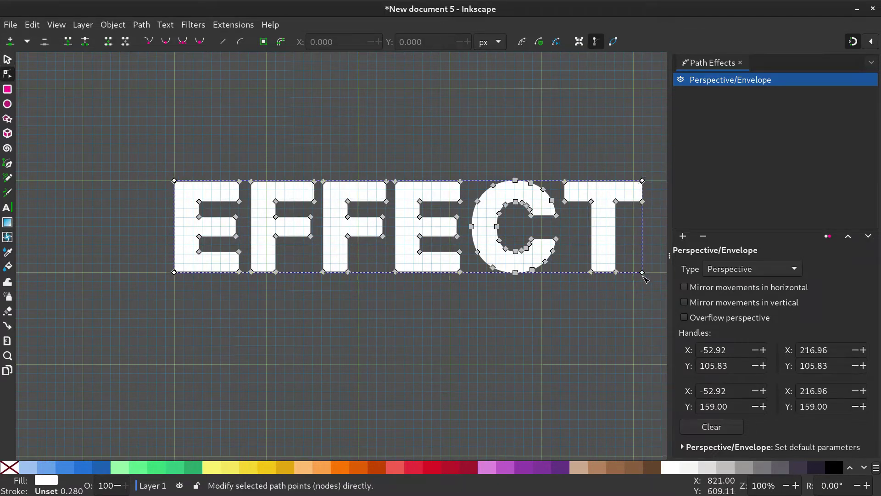
{"action": "left_click", "coordinate": [670, 264]}
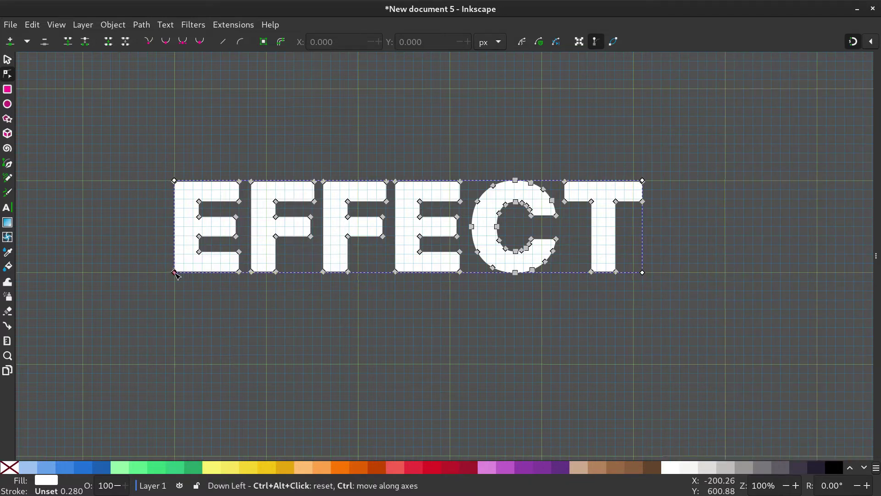
{"action": "left_click_drag", "start_coordinate": [174, 273], "coordinate": [184, 262]}
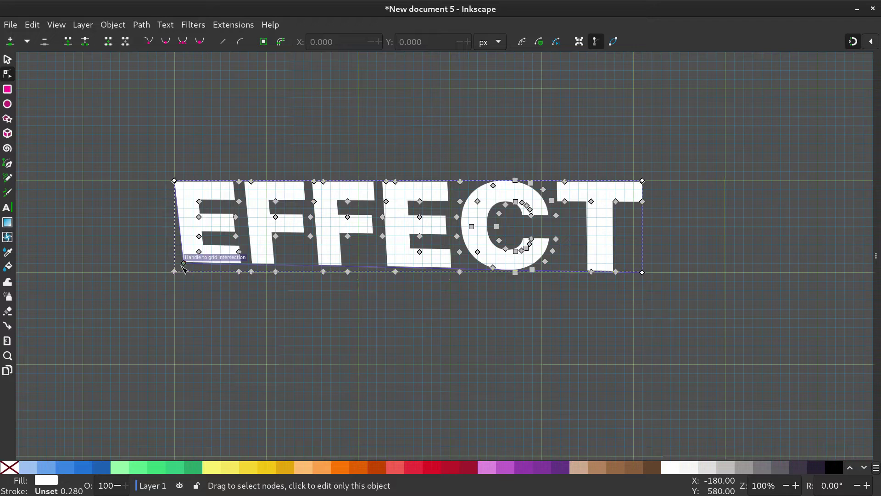
{"action": "left_click_drag", "start_coordinate": [644, 274], "coordinate": [636, 265]}
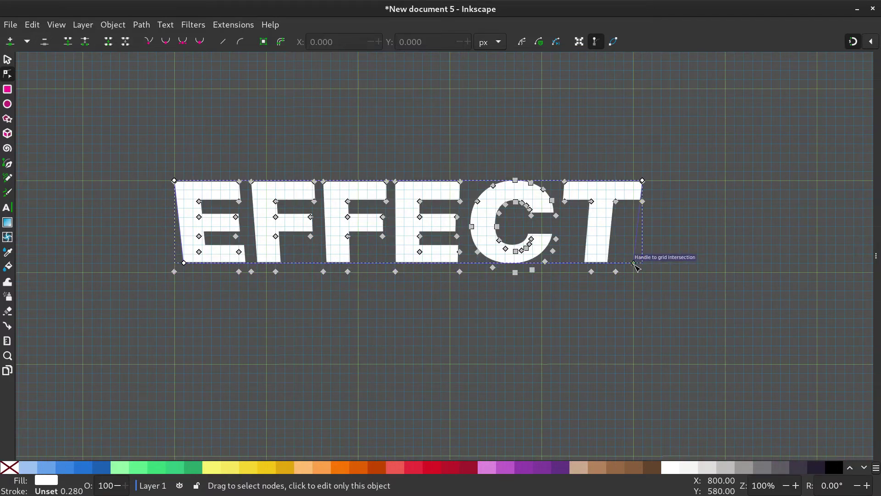
Draw a vertical gradient down the letters and make its top stop bright red
{"action": "left_click", "coordinate": [8, 59]}
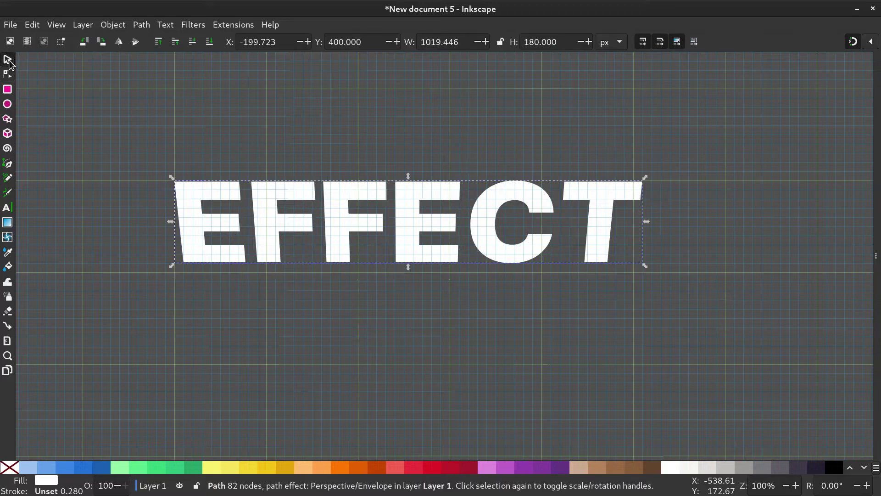
{"action": "left_click", "coordinate": [8, 223]}
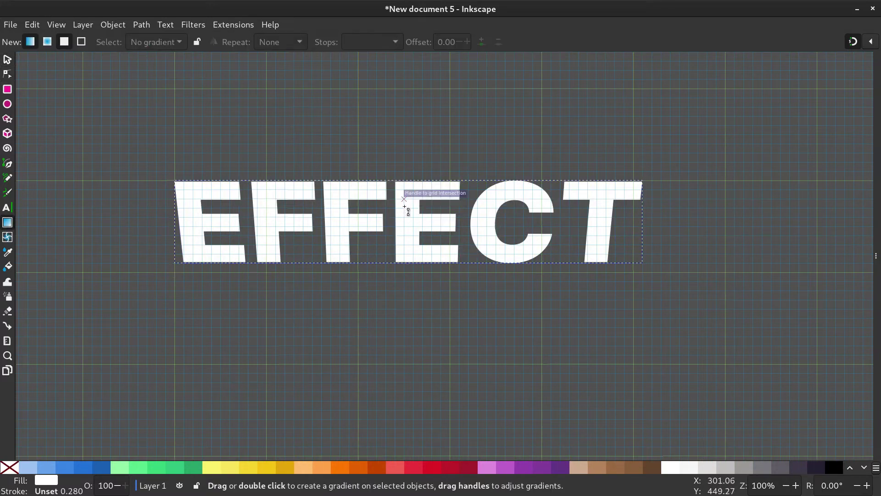
{"action": "left_click_drag", "start_coordinate": [404, 199], "coordinate": [404, 236]}
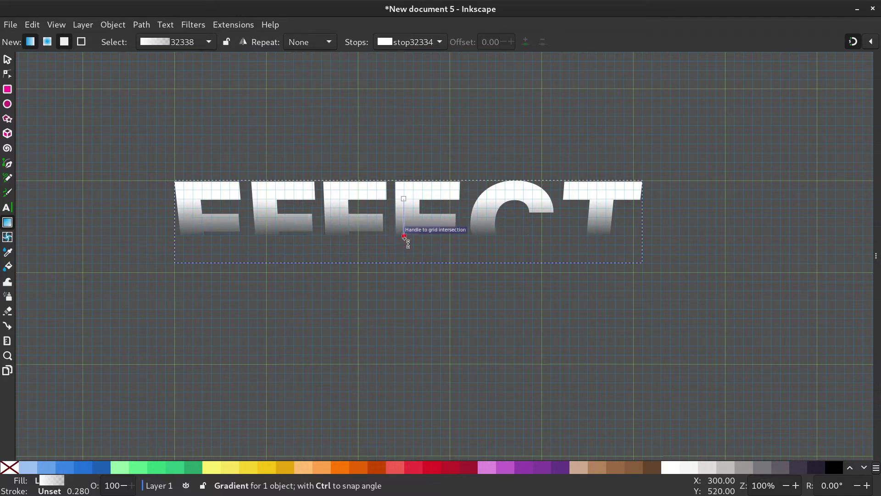
{"action": "left_click", "coordinate": [405, 198]}
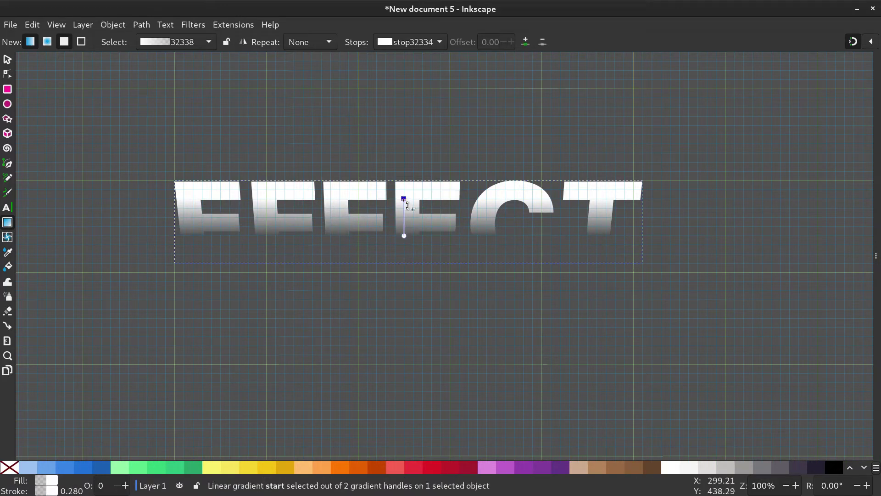
{"action": "left_click", "coordinate": [454, 465]}
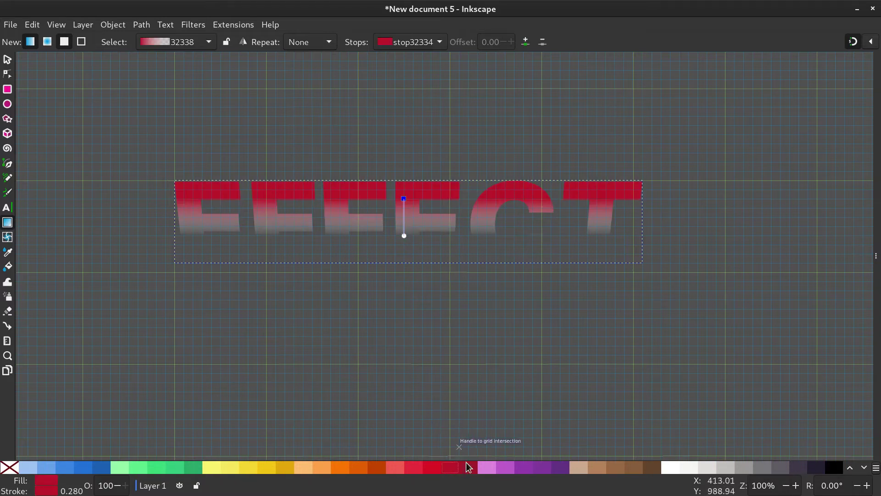
{"action": "left_click", "coordinate": [422, 466]}
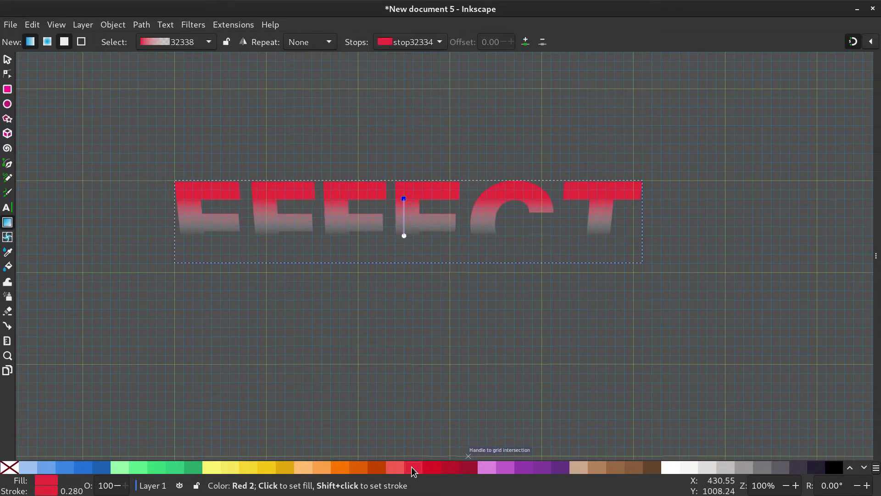
Set the gradient's bottom stop to dark red
{"action": "left_click", "coordinate": [404, 236]}
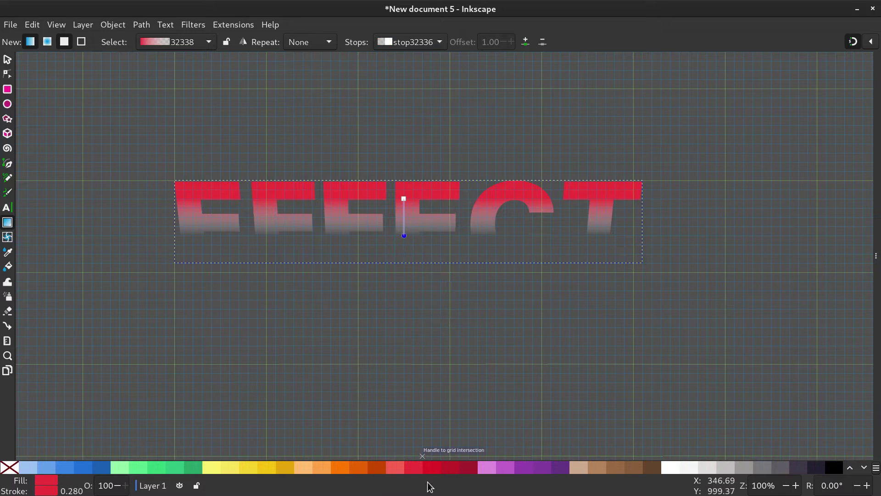
{"action": "left_click", "coordinate": [430, 468]}
{"action": "left_click", "coordinate": [479, 468]}
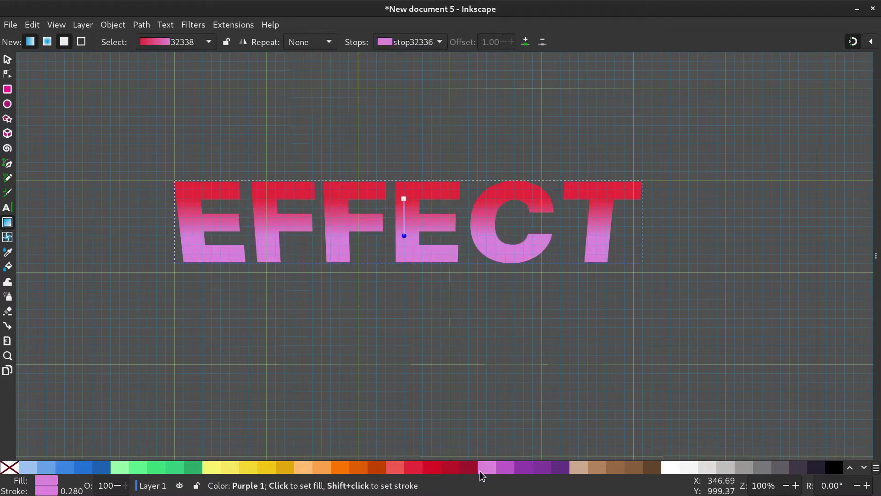
{"action": "left_click", "coordinate": [469, 468]}
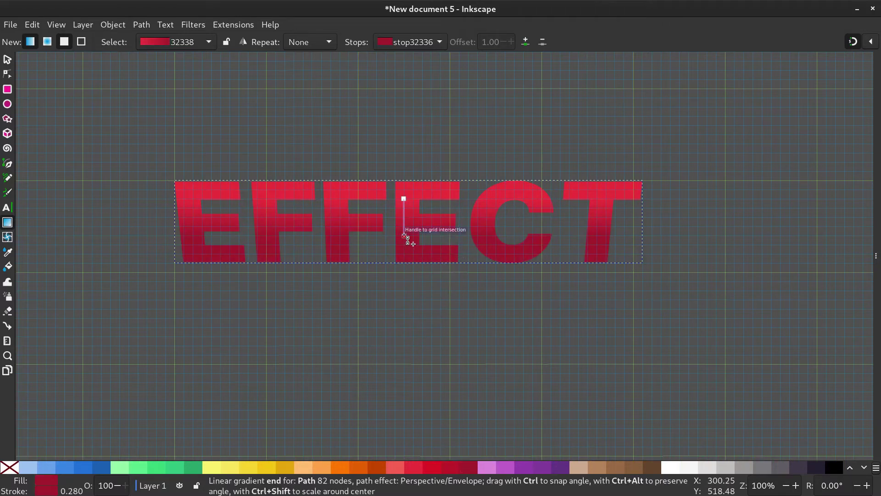
{"action": "left_click", "coordinate": [405, 237]}
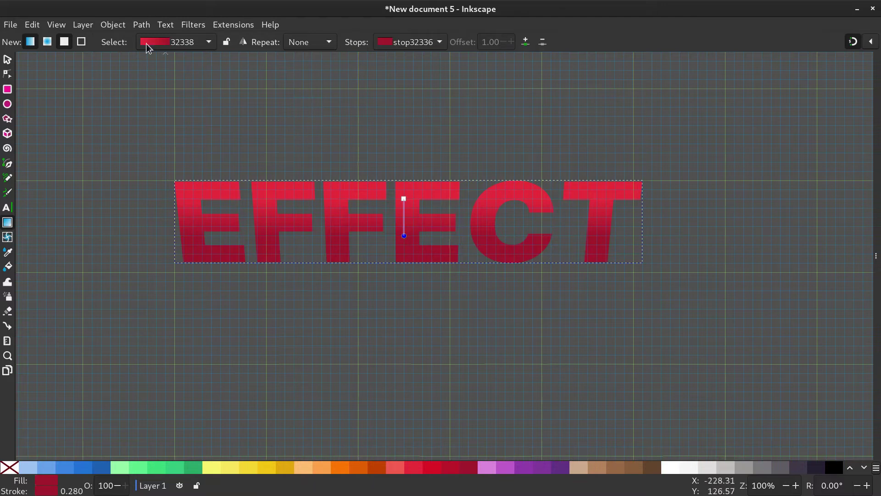
Set the bottom stop's alpha to 0 in Fill and Stroke
{"action": "left_click", "coordinate": [113, 24]}
{"action": "left_click", "coordinate": [138, 79]}
{"action": "left_click_drag", "start_coordinate": [824, 382], "coordinate": [709, 383]}
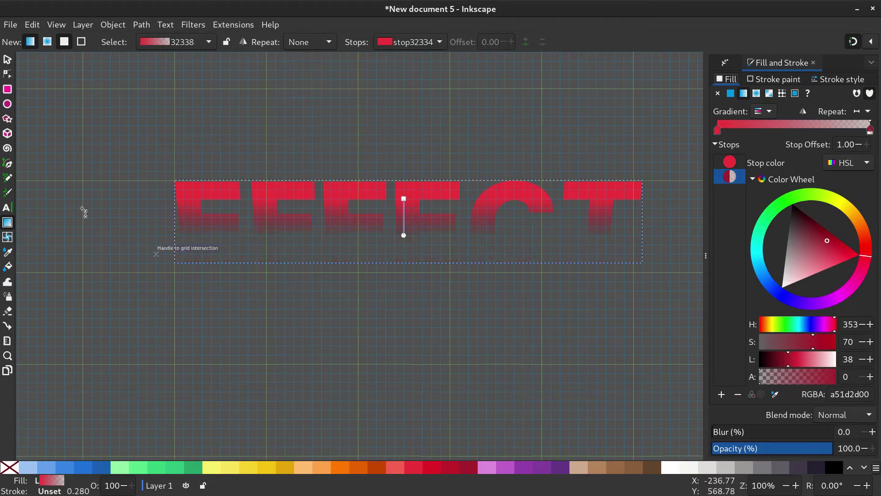
{"action": "left_click", "coordinate": [7, 60]}
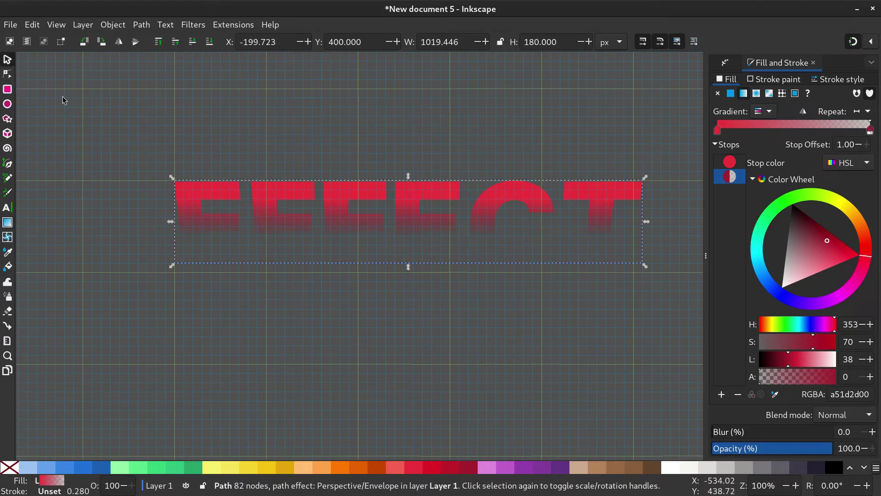
Duplicate the EFFECT row in place and move the copy straight down below the original
{"action": "left_click", "coordinate": [706, 256]}
{"action": "right_click", "coordinate": [281, 211]}
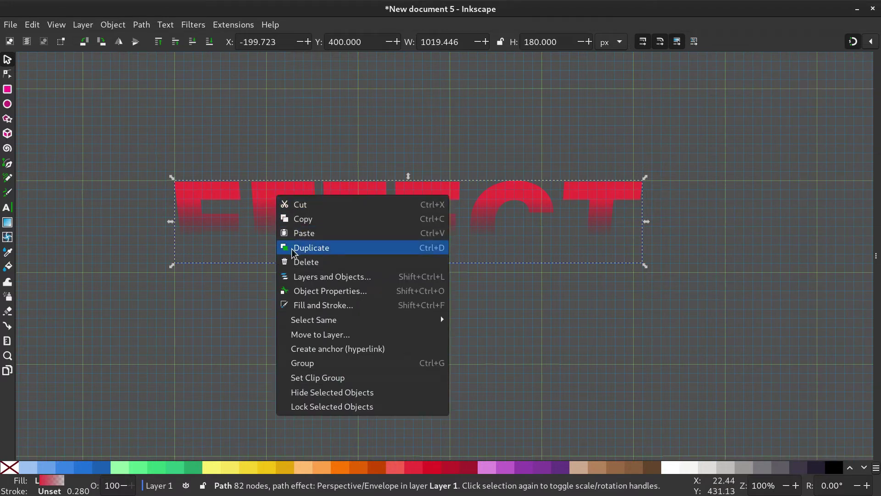
{"action": "left_click", "coordinate": [311, 248]}
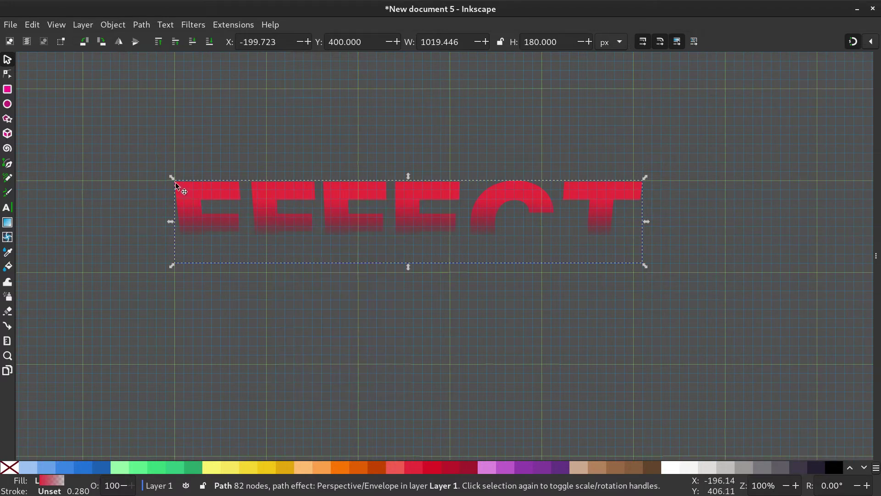
{"action": "left_click_drag", "start_coordinate": [175, 182], "coordinate": [178, 230]}
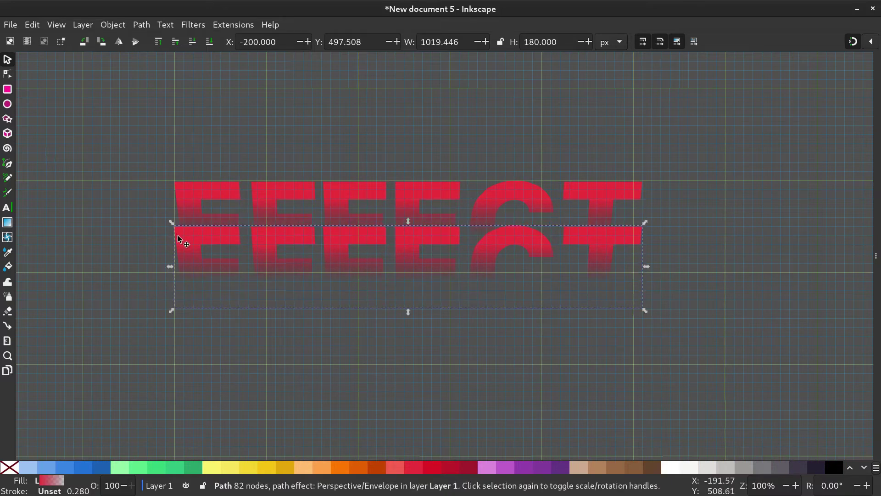
Taper the copy by pulling both bottom envelope corners inward, and raise its gradient end to the letters' bottom
{"action": "key", "text": "n"}
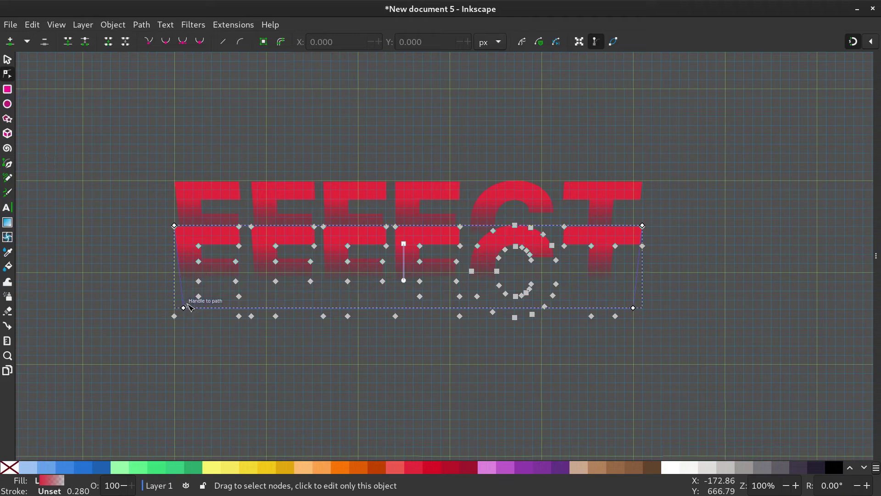
{"action": "left_click_drag", "start_coordinate": [185, 308], "coordinate": [193, 300]}
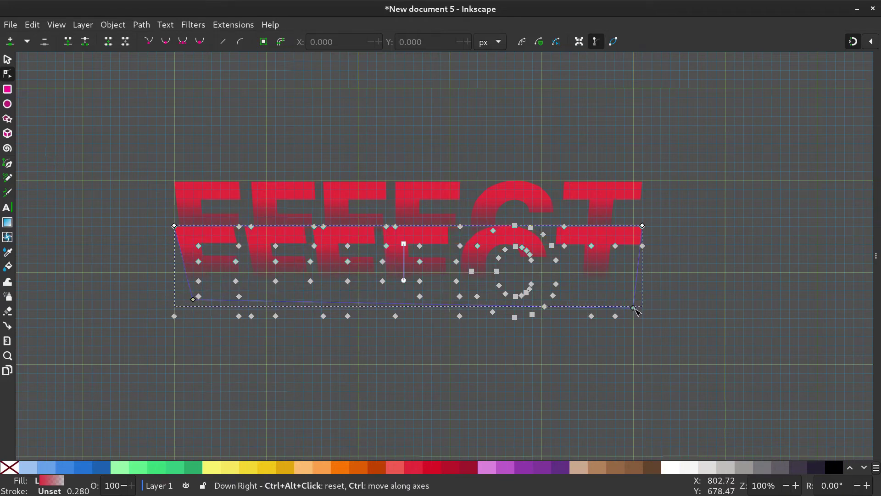
{"action": "left_click_drag", "start_coordinate": [634, 307], "coordinate": [624, 300]}
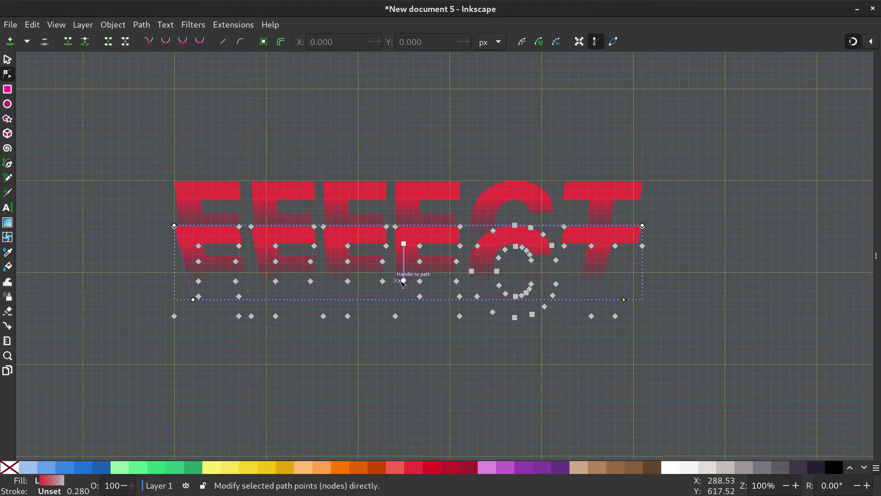
{"action": "left_click_drag", "start_coordinate": [403, 280], "coordinate": [404, 273]}
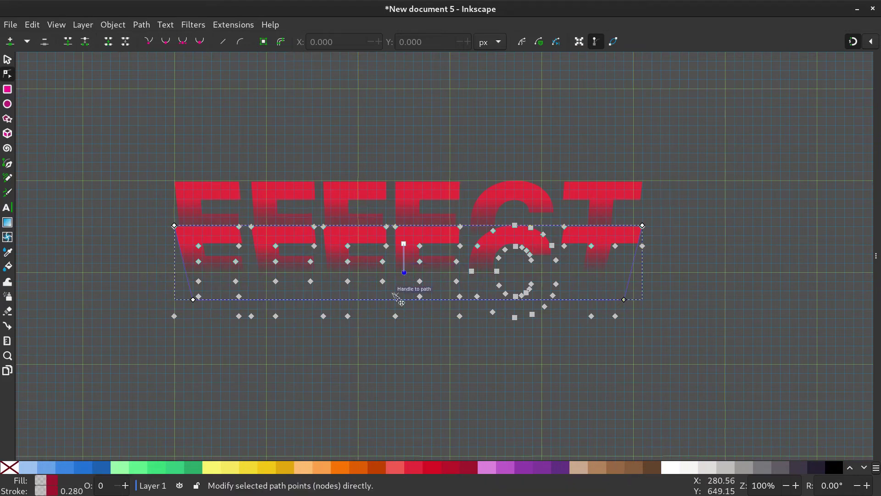
Make two more duplicates of the row, moving the first one down beneath the previous row
{"action": "left_click", "coordinate": [7, 60]}
{"action": "key", "text": "ctrl+d"}
{"action": "left_click_drag", "start_coordinate": [220, 248], "coordinate": [213, 376]}
{"action": "key", "text": "n"}
{"action": "key", "text": "s"}
{"action": "key", "text": "ctrl+d"}
{"action": "key", "text": "n"}
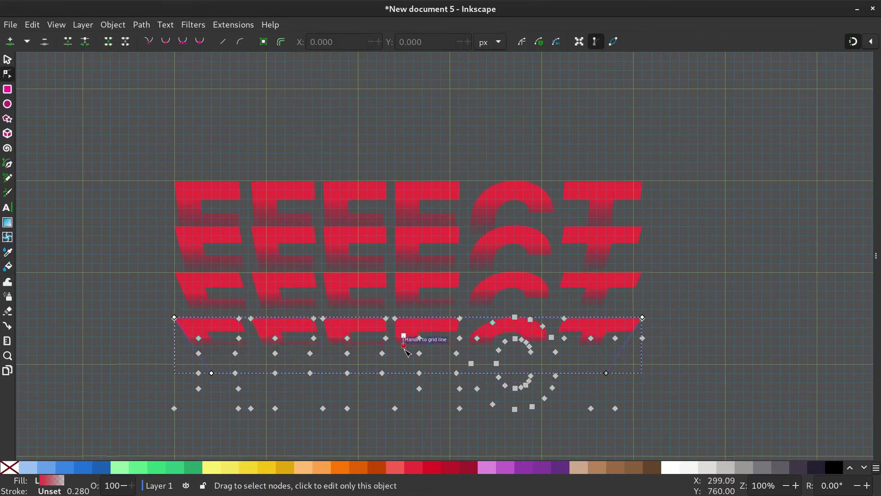
{"action": "key", "text": "s"}
{"action": "scroll", "coordinate": [404, 275], "scroll_direction": "down", "scroll_amount": 6}
Duplicate the bottom row, shift it about 80 px lower, and pull its bottom-right corner inward
{"action": "right_click", "coordinate": [195, 205]}
{"action": "left_click", "coordinate": [252, 257]}
{"action": "left_click_drag", "start_coordinate": [275, 209], "coordinate": [275, 246]}
{"action": "key", "text": "n"}
{"action": "left_click_drag", "start_coordinate": [615, 309], "coordinate": [596, 290]}
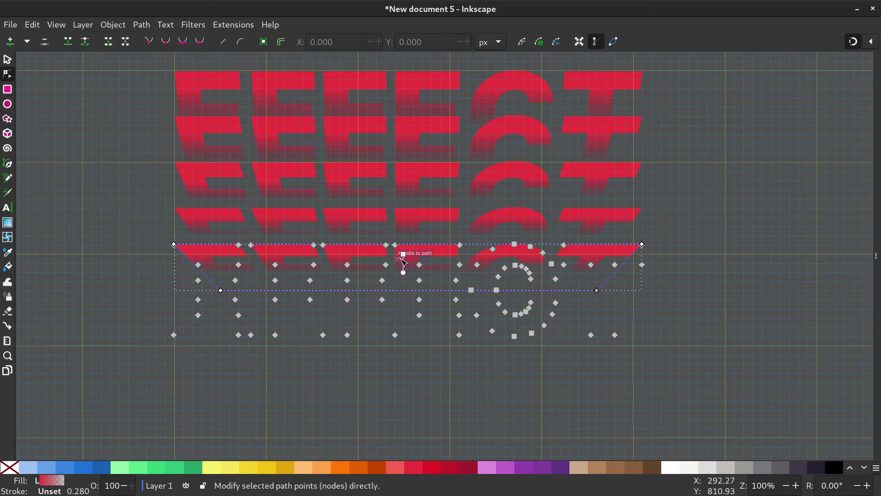
{"action": "left_click", "coordinate": [416, 220]}
{"action": "key", "text": "s"}
{"action": "scroll", "coordinate": [294, 307], "scroll_direction": "up", "scroll_amount": 2}
{"action": "double_click", "coordinate": [293, 307]}
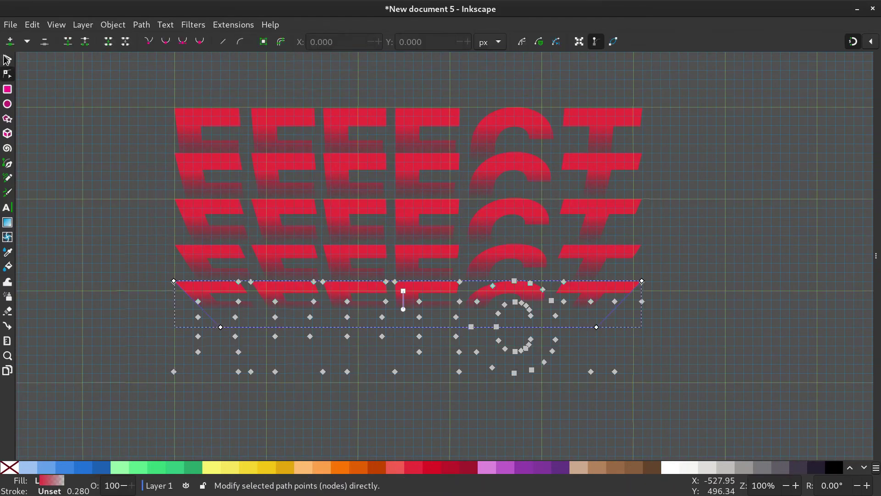
Select all five EFFECT rows and duplicate them in place
{"action": "key", "text": "s"}
{"action": "key", "text": "ctrl+a"}
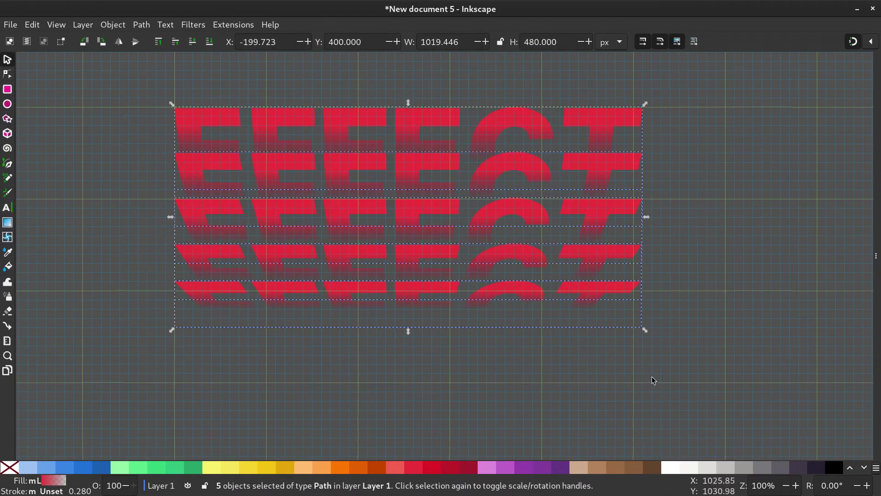
{"action": "left_click", "coordinate": [141, 25]}
{"action": "key", "text": "Escape"}
{"action": "key", "text": "Escape"}
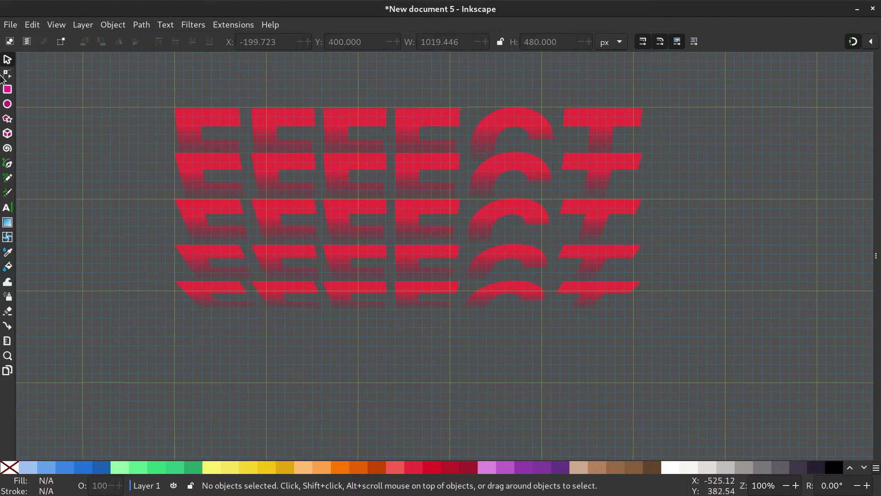
{"action": "key", "text": "n"}
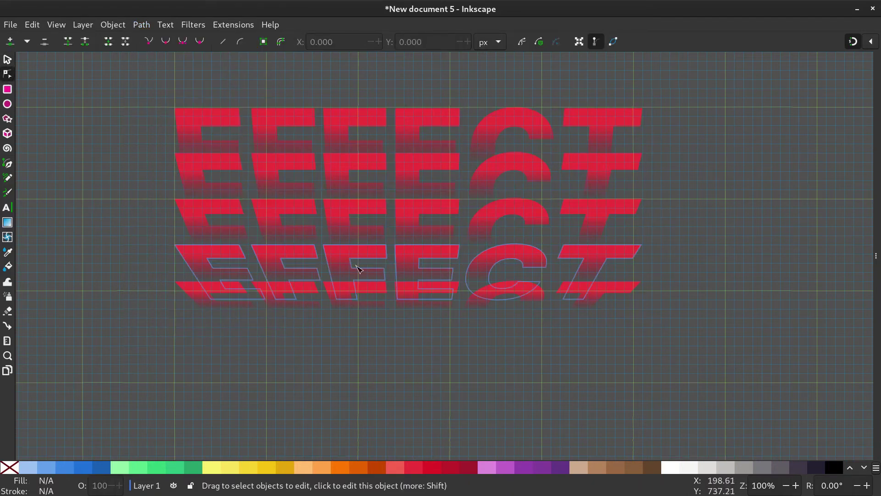
{"action": "left_click", "coordinate": [7, 59]}
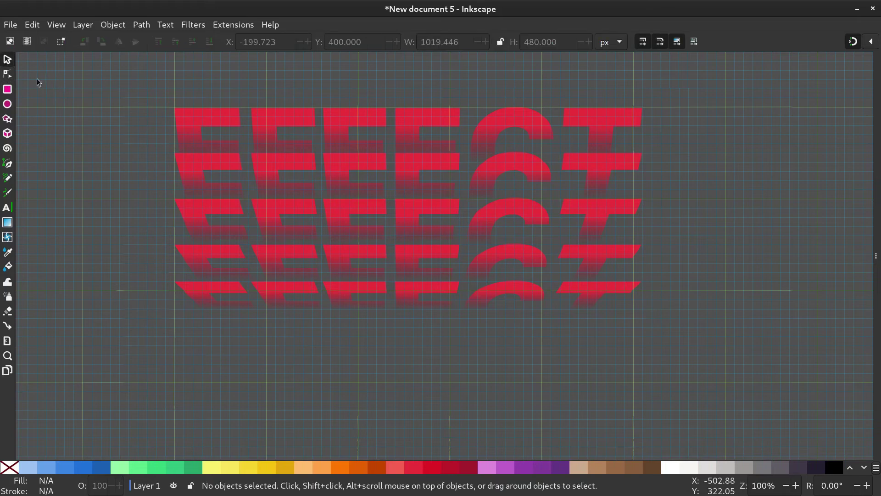
{"action": "left_click_drag", "start_coordinate": [130, 77], "coordinate": [697, 380]}
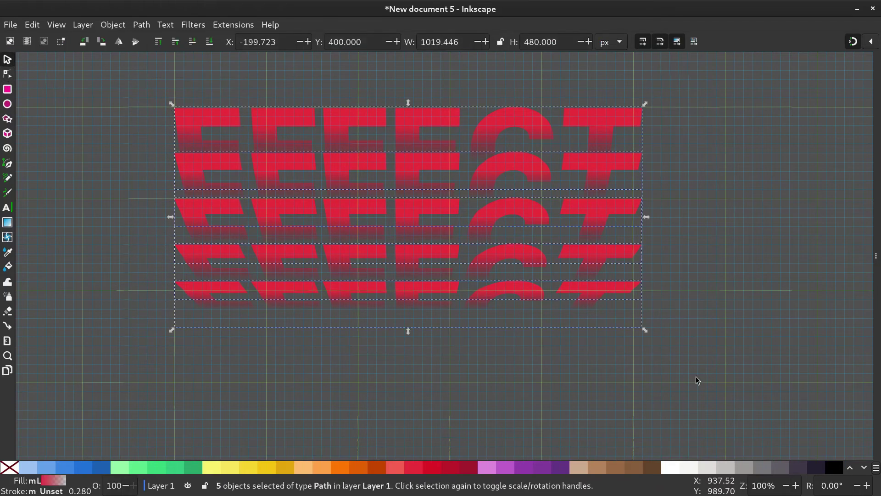
{"action": "right_click", "coordinate": [335, 169]}
{"action": "left_click", "coordinate": [370, 220]}
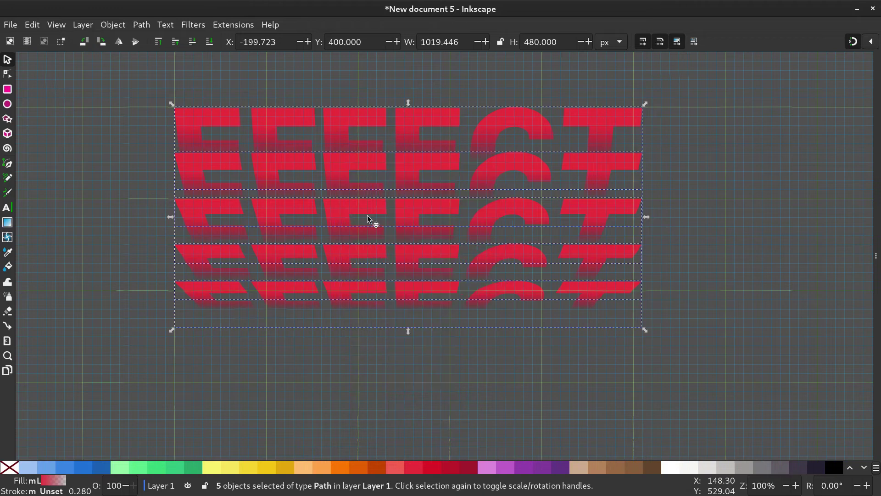
Flip the copies upside down and settle them just beneath the original rows
{"action": "scroll", "coordinate": [393, 200], "scroll_direction": "down", "scroll_amount": 1, "text": "ctrl"}
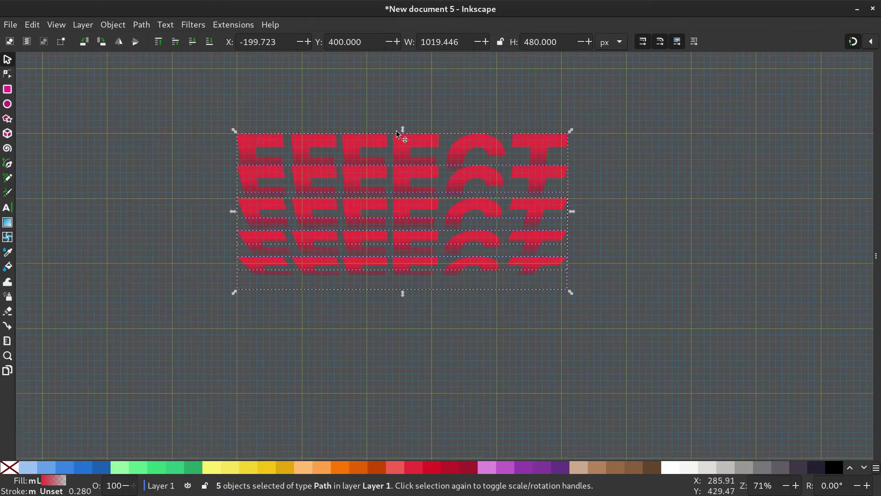
{"action": "left_click_drag", "start_coordinate": [402, 131], "coordinate": [404, 423]}
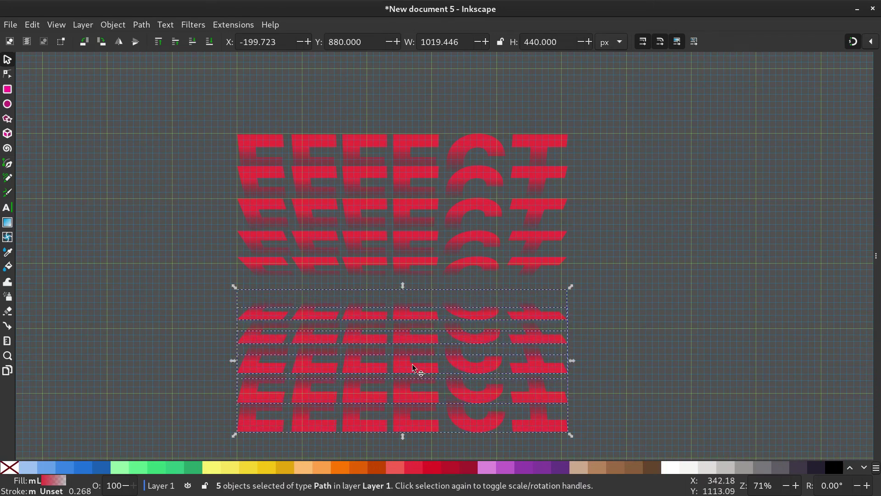
{"action": "left_click_drag", "start_coordinate": [400, 370], "coordinate": [399, 351]}
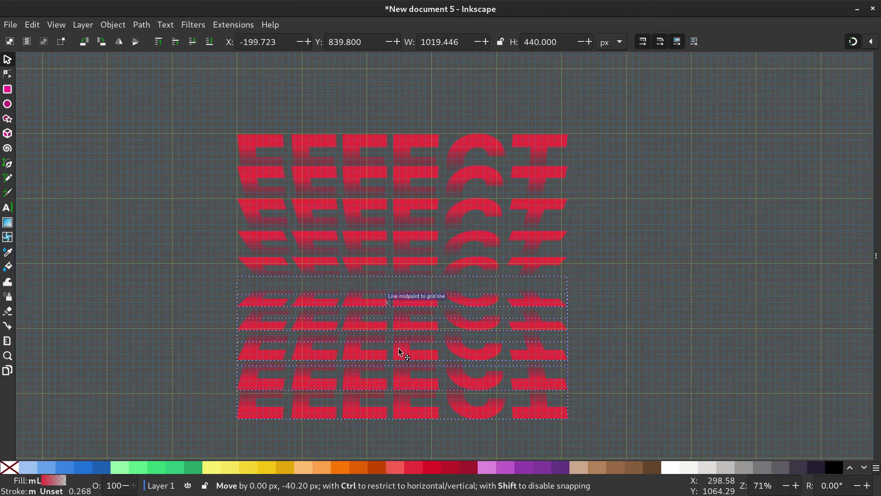
{"action": "left_click_drag", "start_coordinate": [400, 352], "coordinate": [399, 353]}
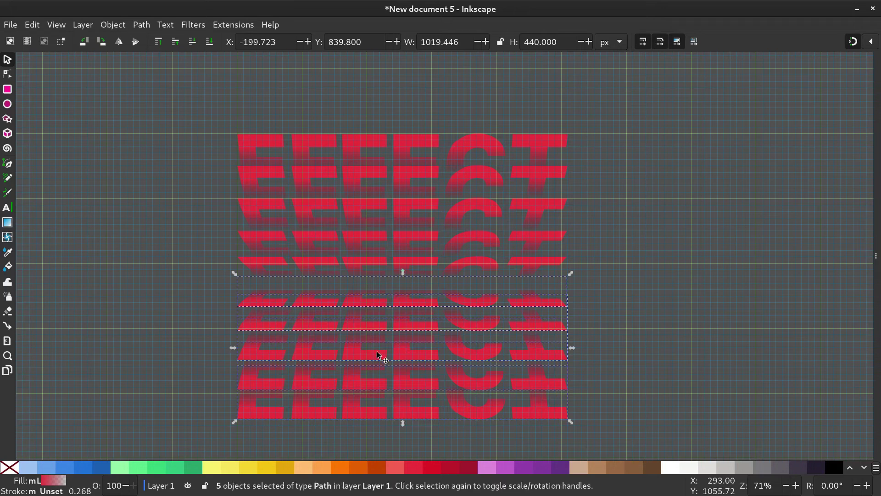
Squash the row where the two stacks meet down to about 30 px tall
{"action": "left_click", "coordinate": [177, 274]}
{"action": "left_click", "coordinate": [356, 263]}
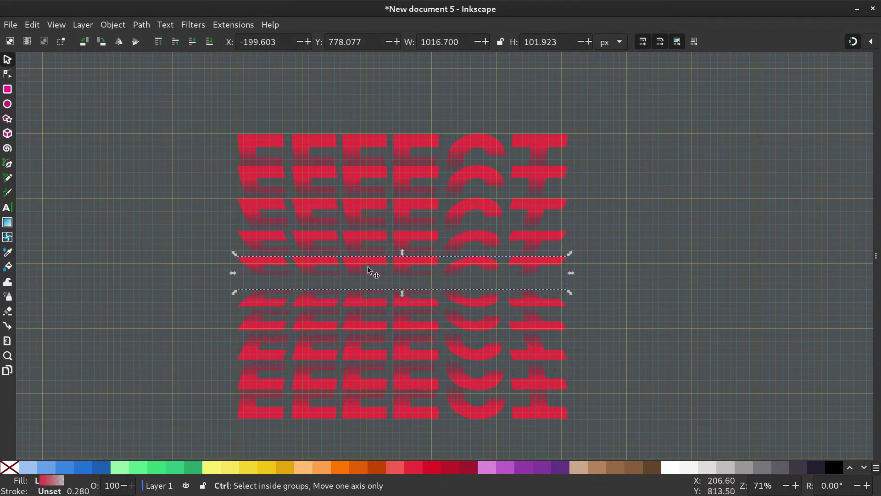
{"action": "right_click", "coordinate": [360, 264]}
{"action": "left_click", "coordinate": [367, 285]}
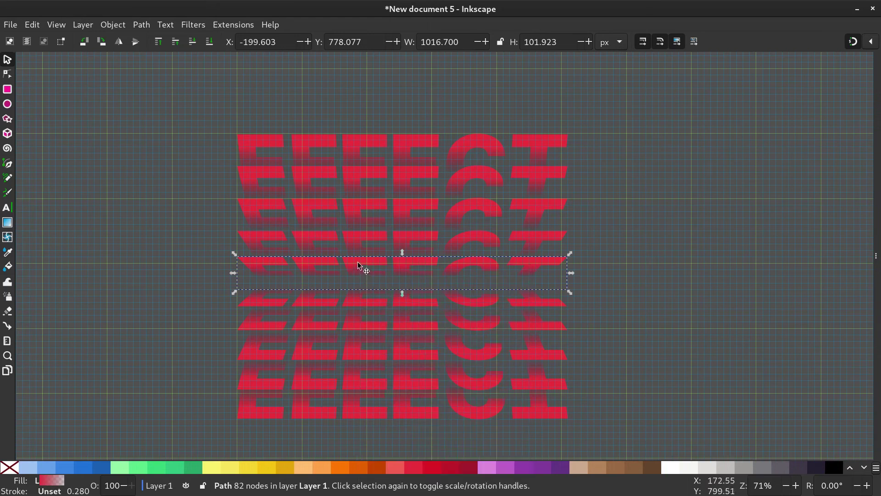
{"action": "left_click_drag", "start_coordinate": [401, 268], "coordinate": [403, 309]}
{"action": "scroll", "coordinate": [403, 285], "scroll_direction": "up", "scroll_amount": 3, "text": "ctrl"}
Turn off the page grid from the View menu
{"action": "scroll", "coordinate": [403, 308], "scroll_direction": "down", "scroll_amount": 4, "text": "ctrl"}
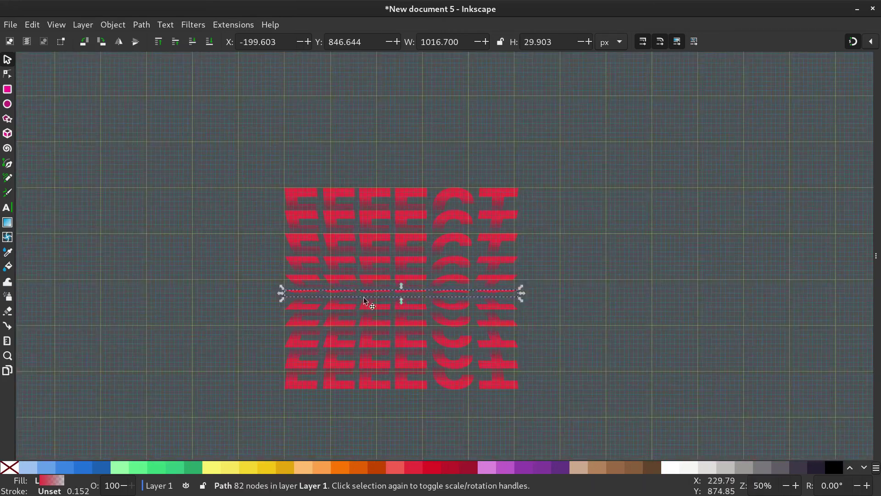
{"action": "left_click", "coordinate": [228, 305]}
{"action": "scroll", "coordinate": [519, 226], "scroll_direction": "right", "scroll_amount": 2}
{"action": "left_click", "coordinate": [50, 26]}
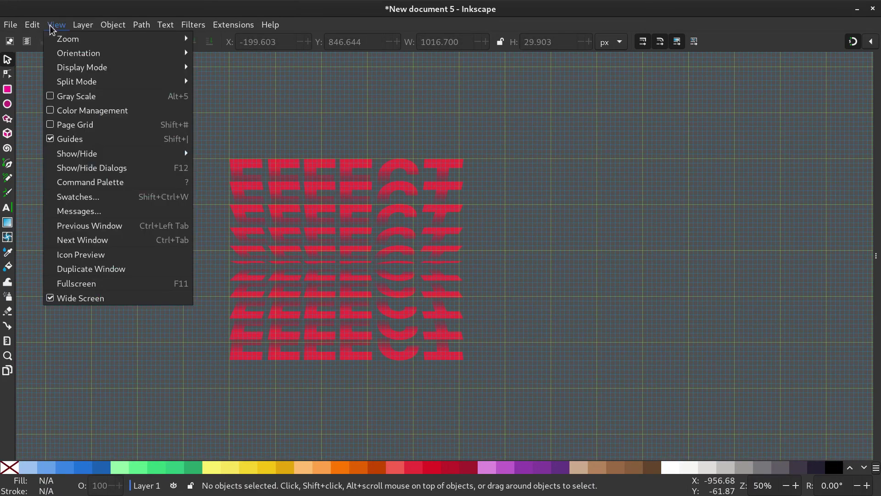
{"action": "left_click", "coordinate": [55, 125]}
{"action": "left_click_drag", "start_coordinate": [228, 218], "coordinate": [339, 222]}
Draw a large rectangle covering the lettering and send it behind the text
{"action": "key", "text": "e"}
{"action": "left_click", "coordinate": [8, 91]}
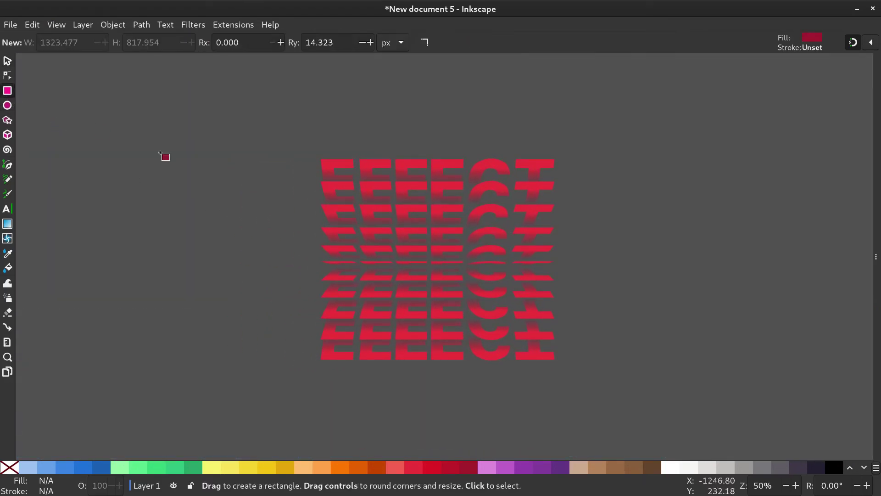
{"action": "left_click_drag", "start_coordinate": [175, 105], "coordinate": [752, 437]}
{"action": "left_click", "coordinate": [7, 61]}
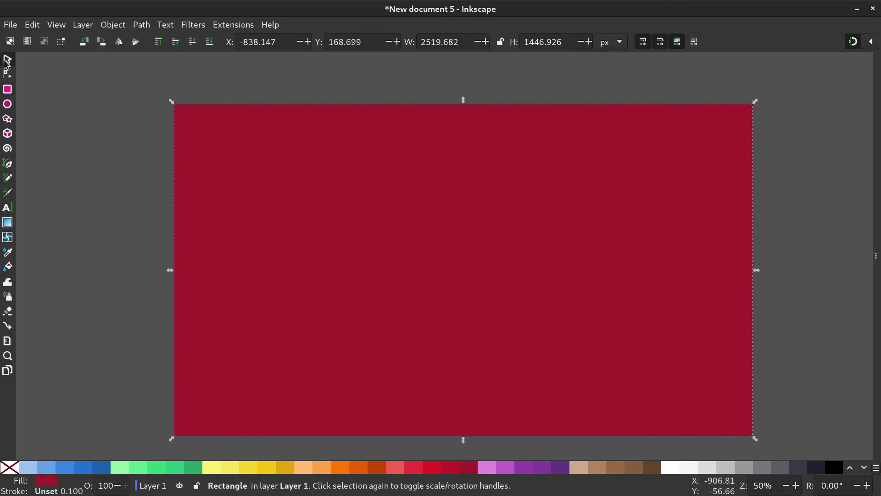
{"action": "left_click", "coordinate": [210, 42]}
Make the rectangle's corners sharp, center it around the lettering, and fill it black
{"action": "key", "text": "r"}
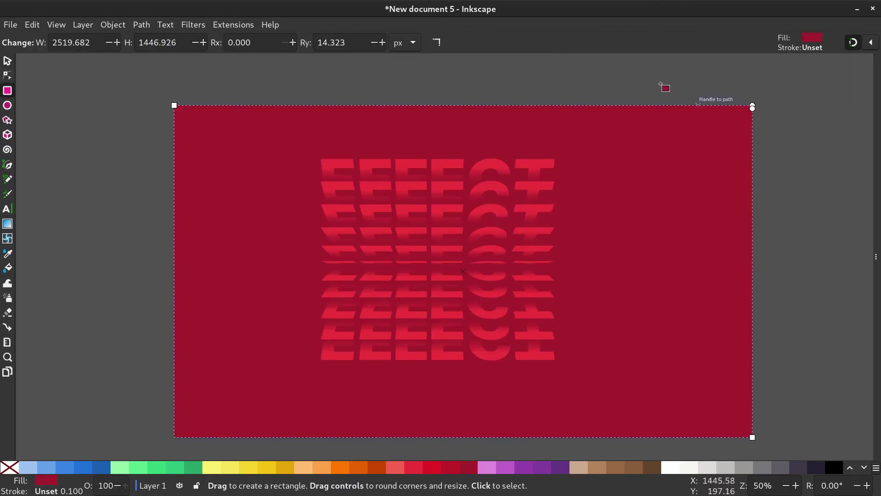
{"action": "left_click", "coordinate": [436, 44]}
{"action": "left_click", "coordinate": [6, 62]}
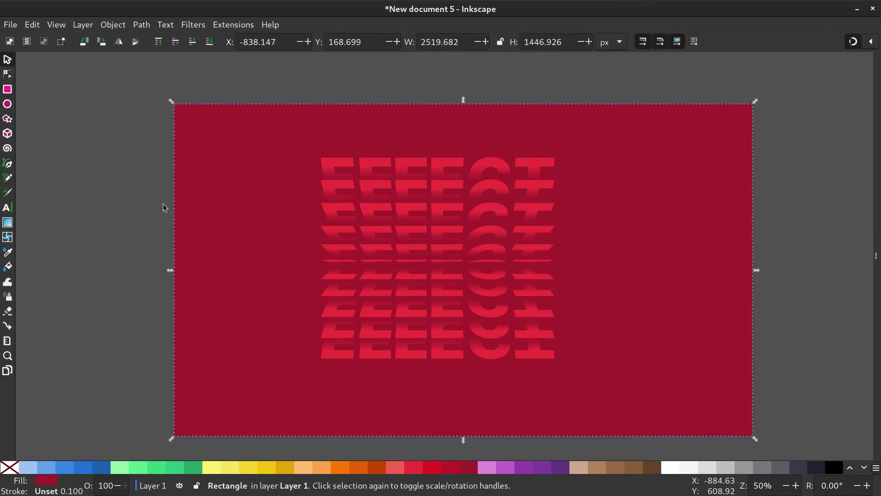
{"action": "left_click_drag", "start_coordinate": [275, 272], "coordinate": [258, 262]}
{"action": "left_click", "coordinate": [822, 468]}
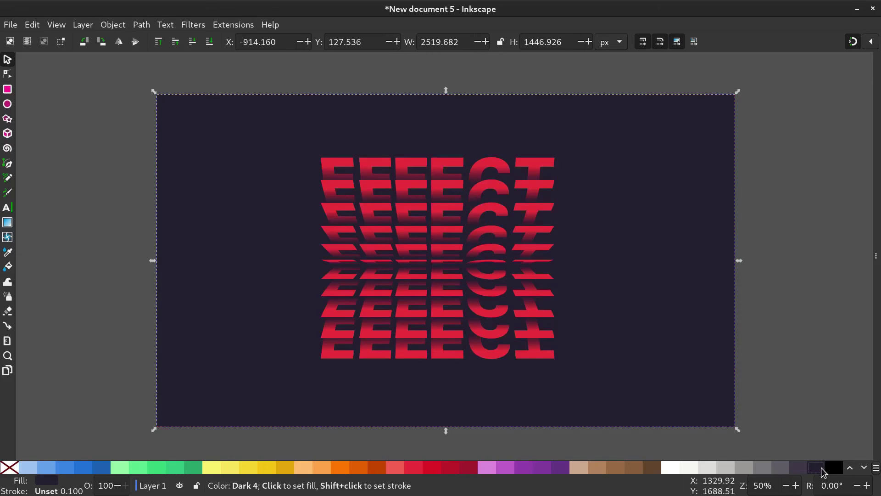
{"action": "left_click", "coordinate": [837, 468]}
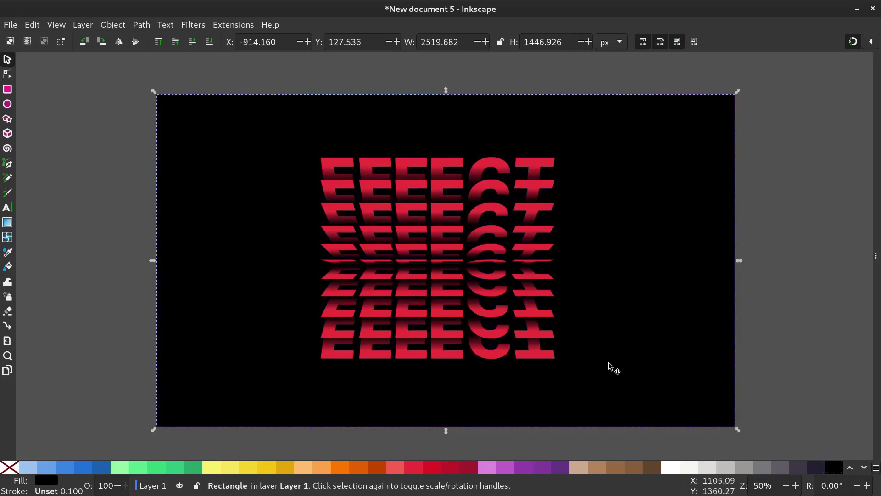